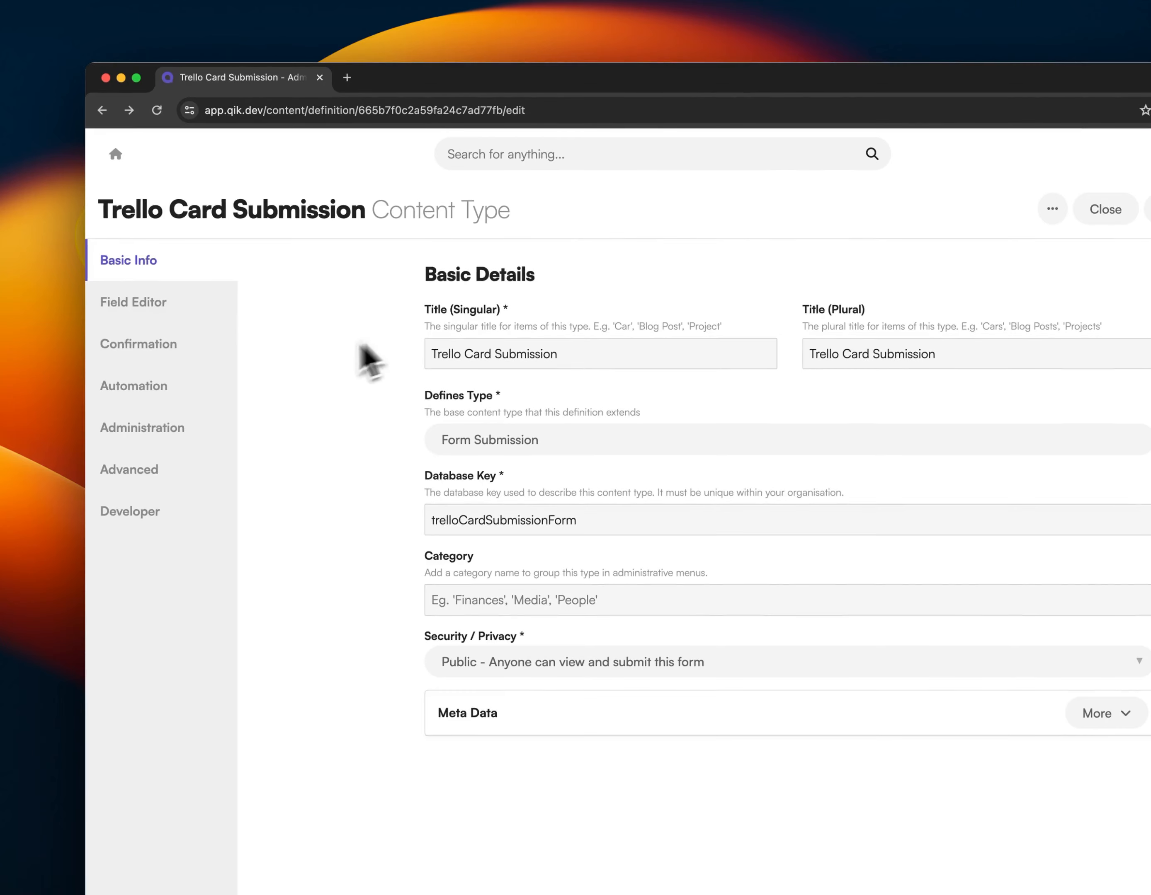
Add a Select Dropdown field titled Assignees and place it in the Card group between Title and Description
click(207, 312)
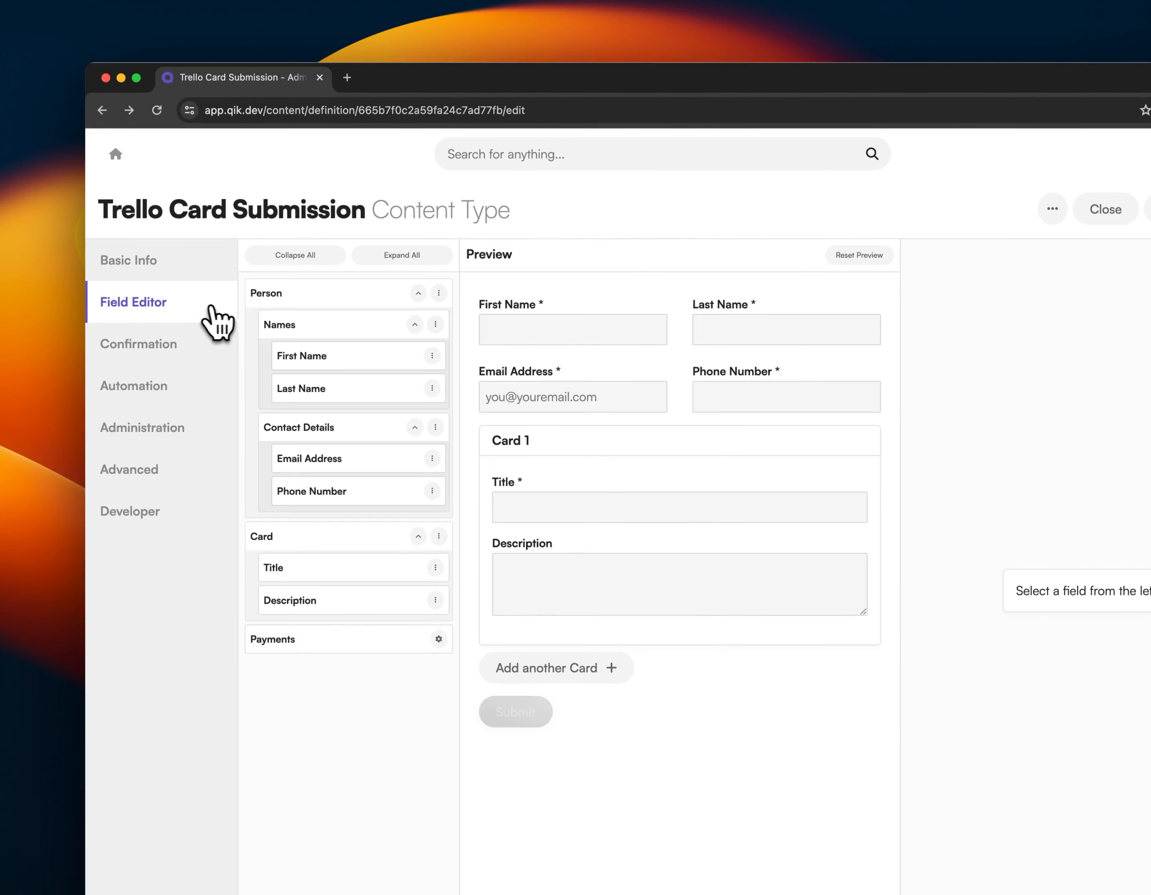
click(366, 543)
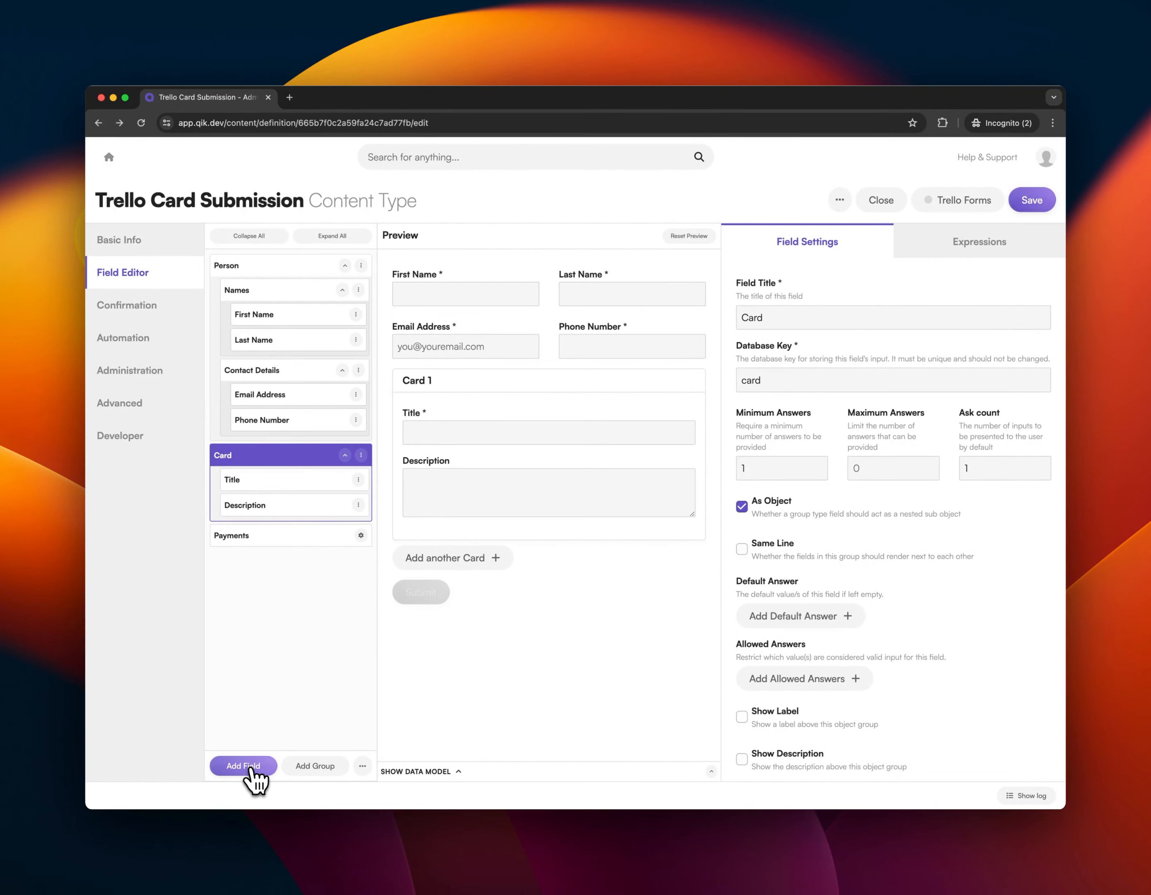
click(246, 768)
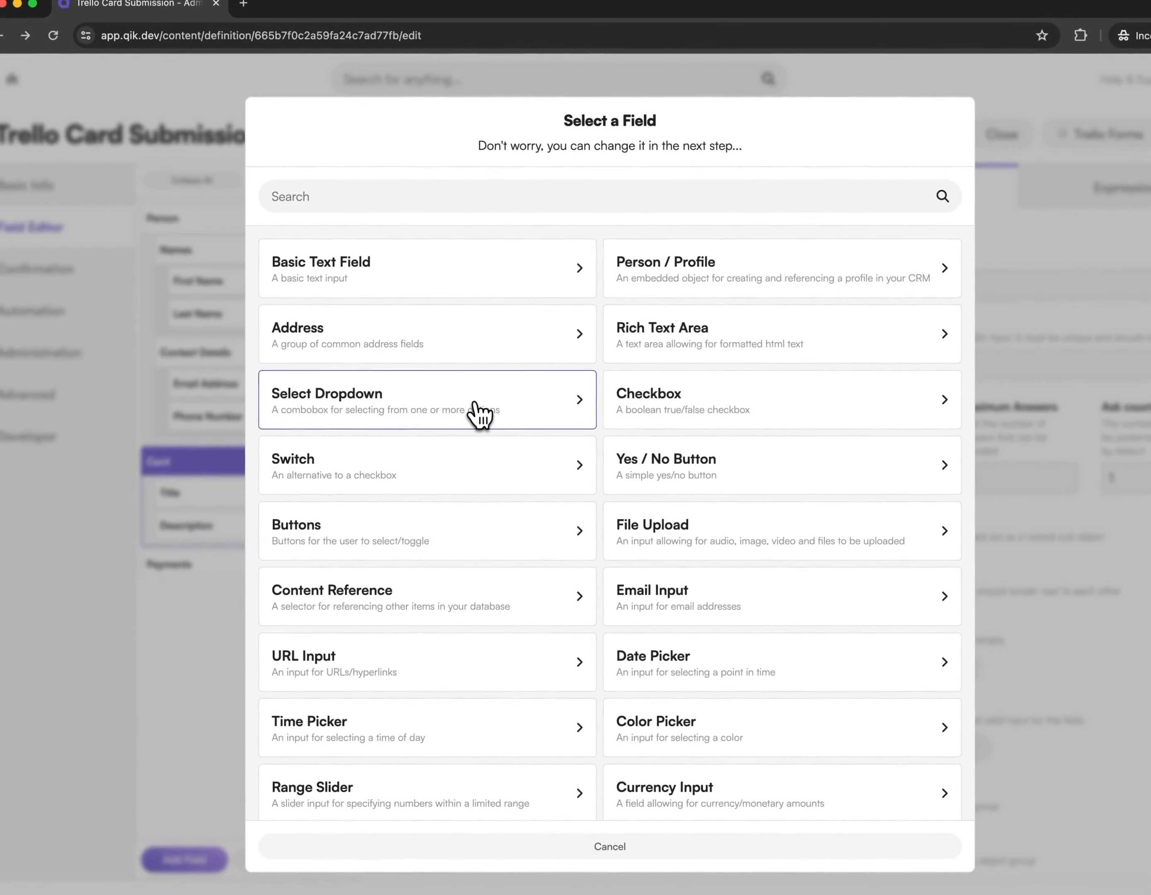
click(540, 347)
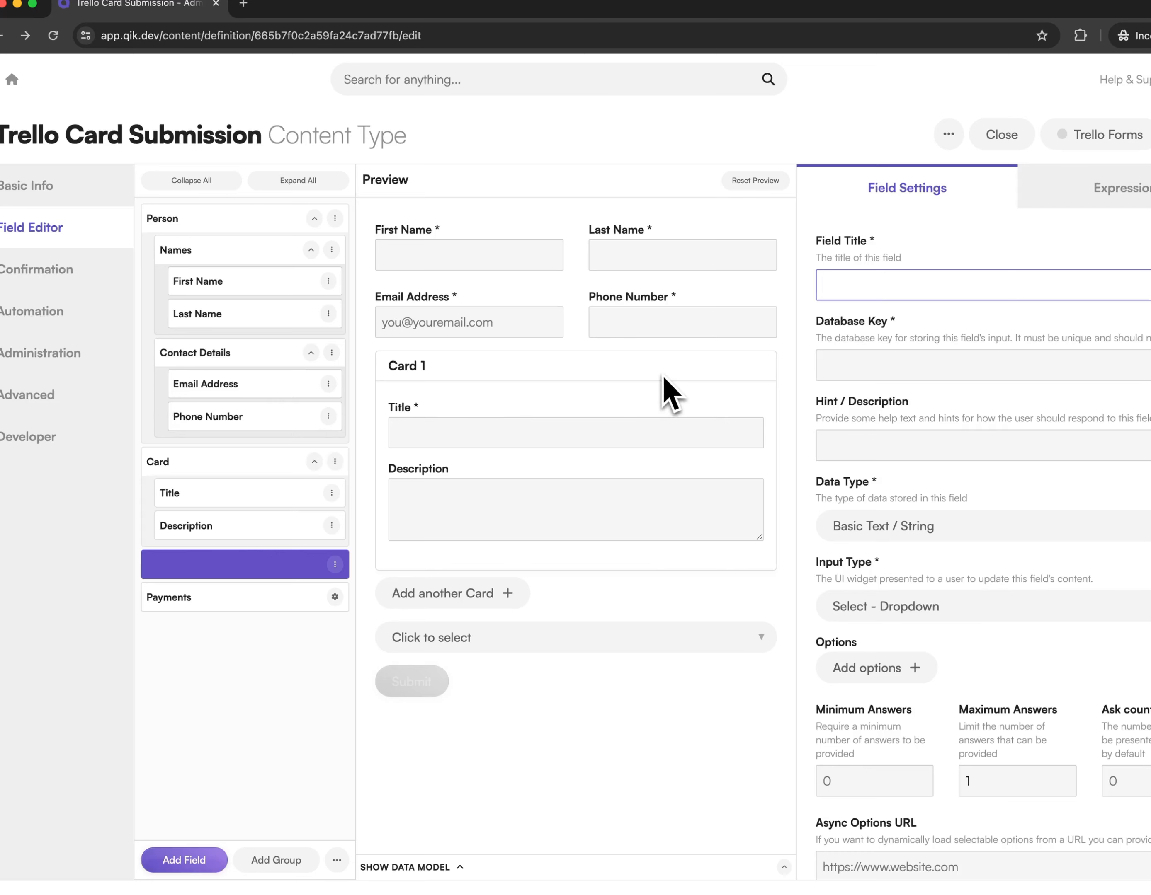
text(Assignees)
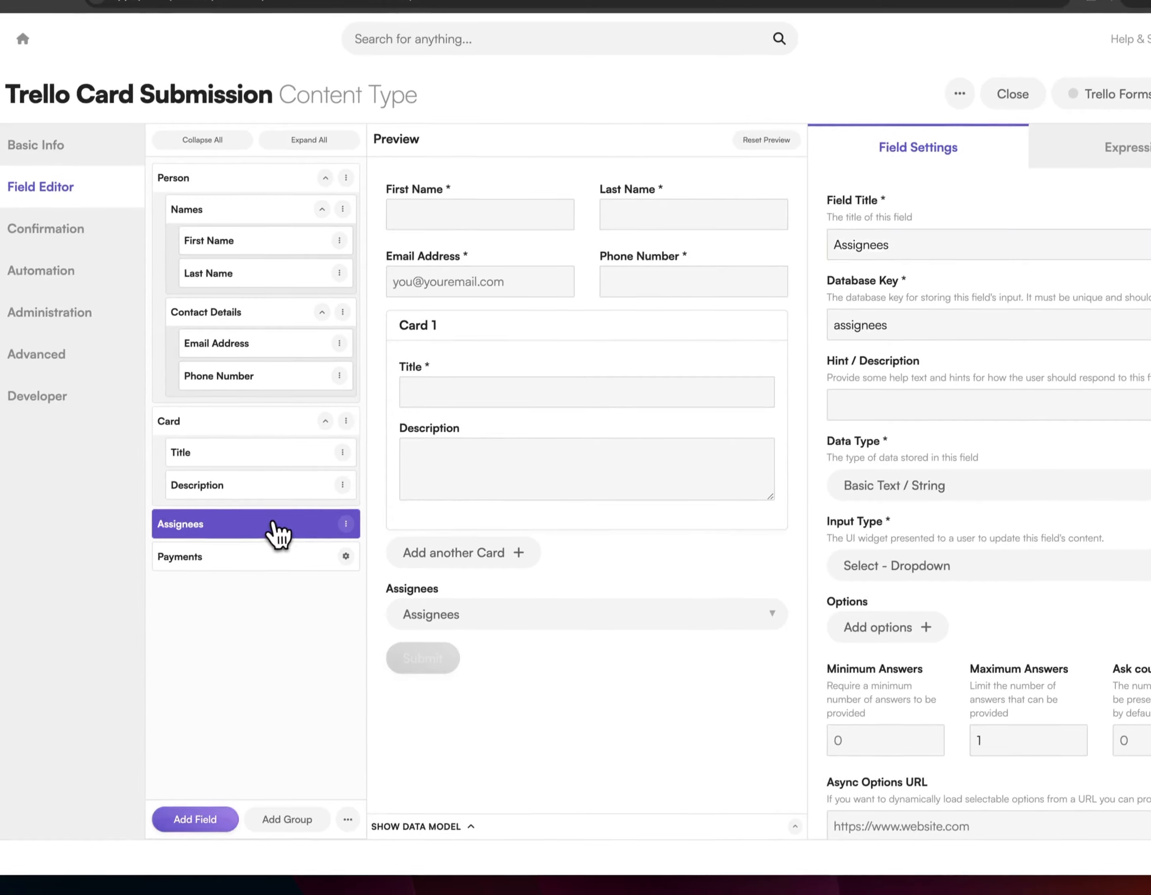
drag(261, 564, 294, 481)
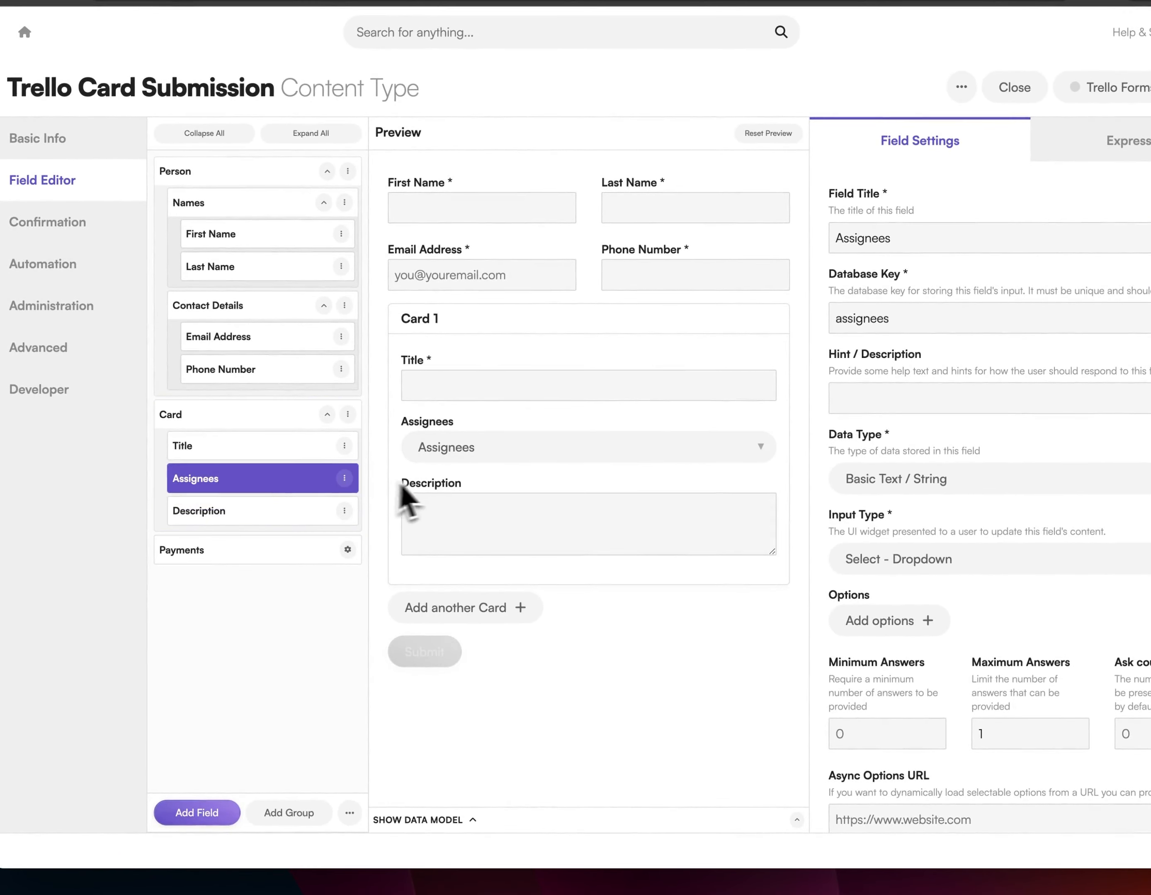
Add four options to the Assignees dropdown, each labelled with a team member's first name
scroll(824, 557, down, 3)
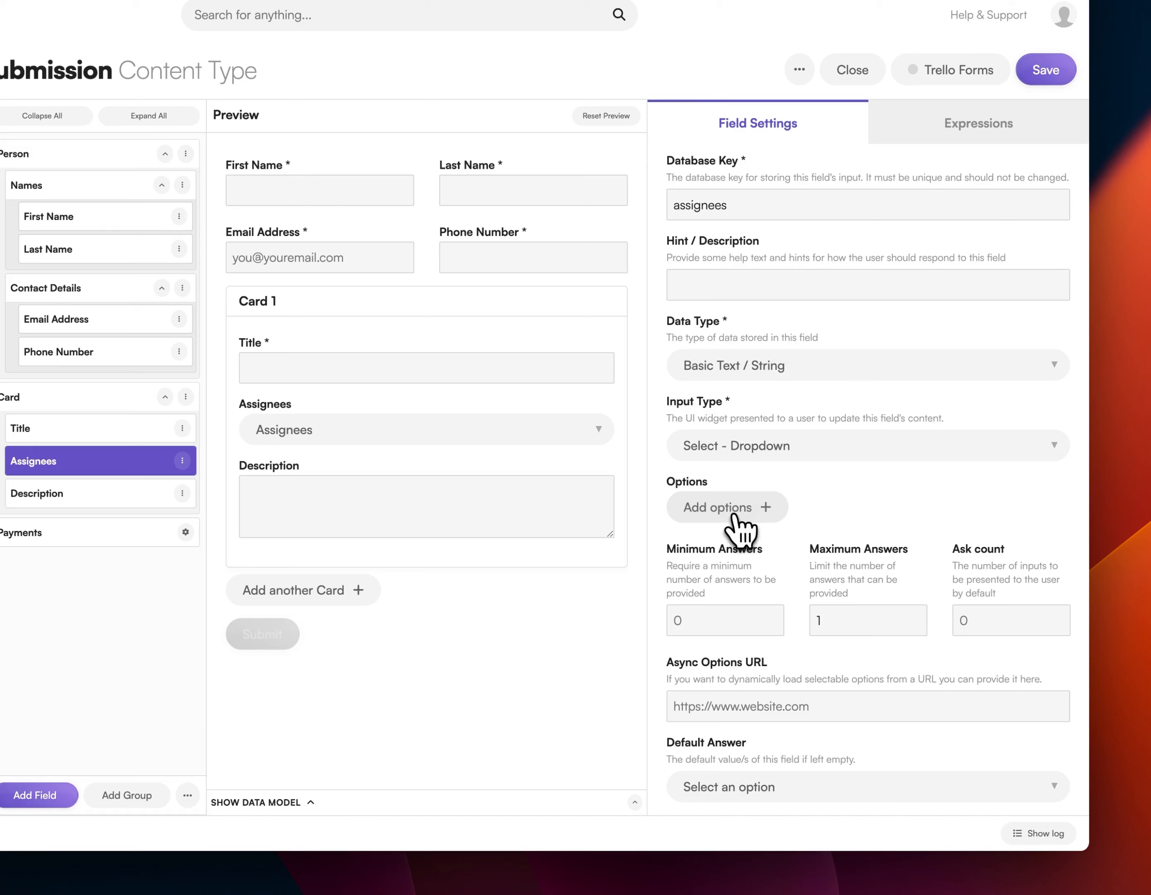
click(734, 520)
text(Sar)
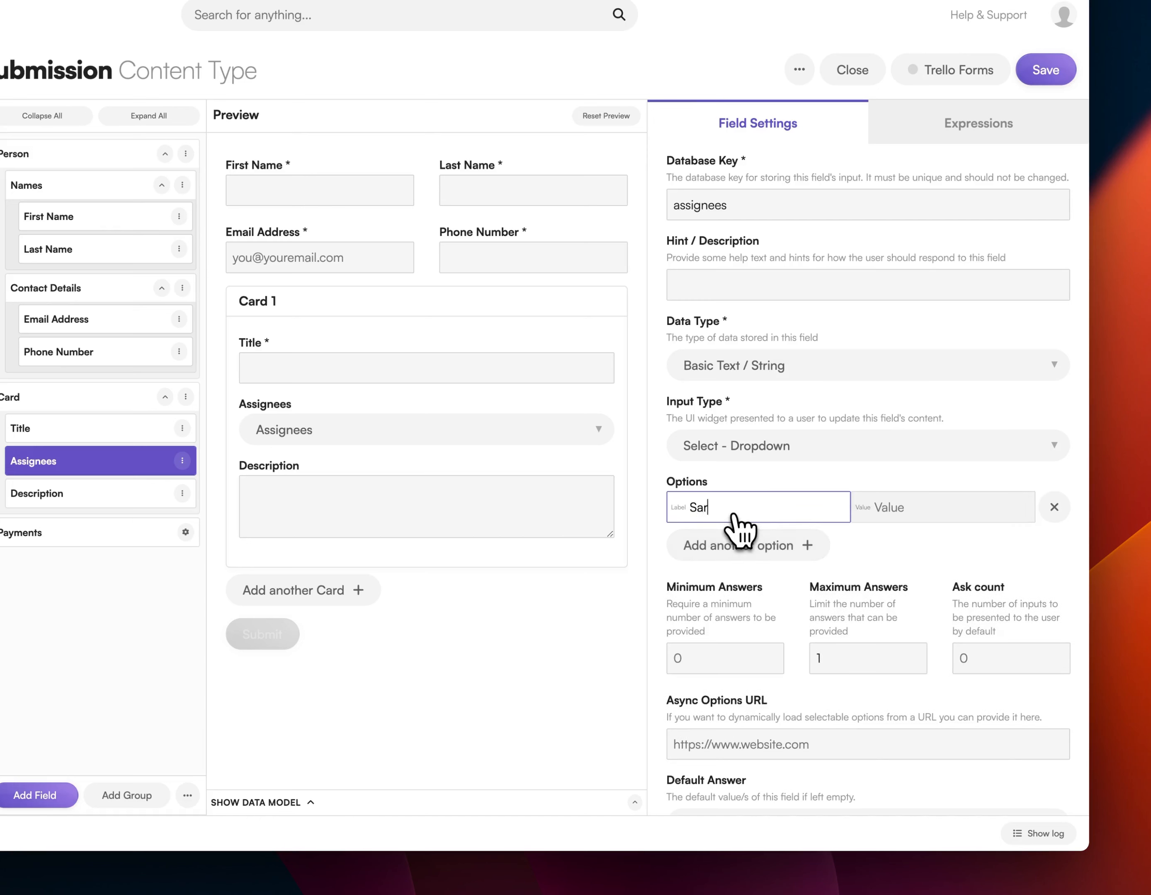
text(ah)
key(Return)
text(Sally)
key(Return)
text(Michael)
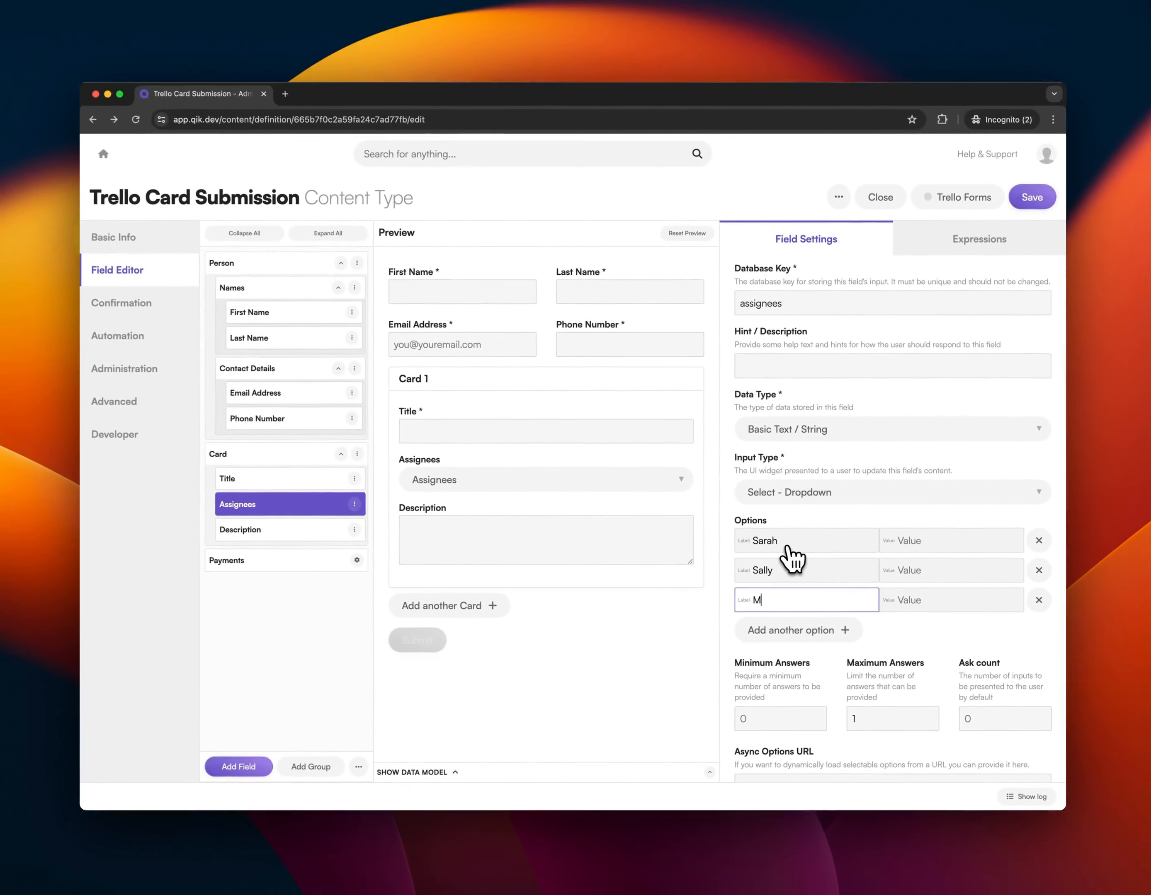
key(Return)
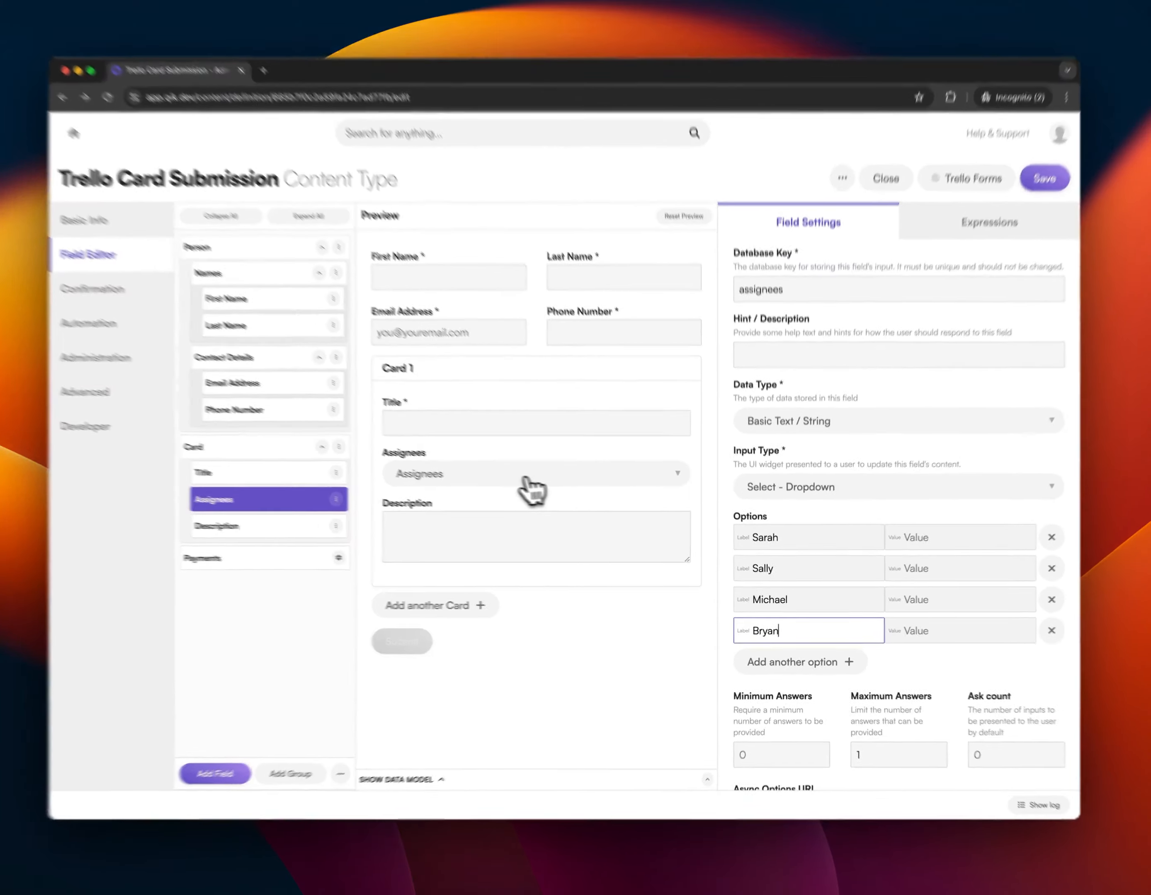
Test the Assignees dropdown in the form preview by selecting different options
click(527, 481)
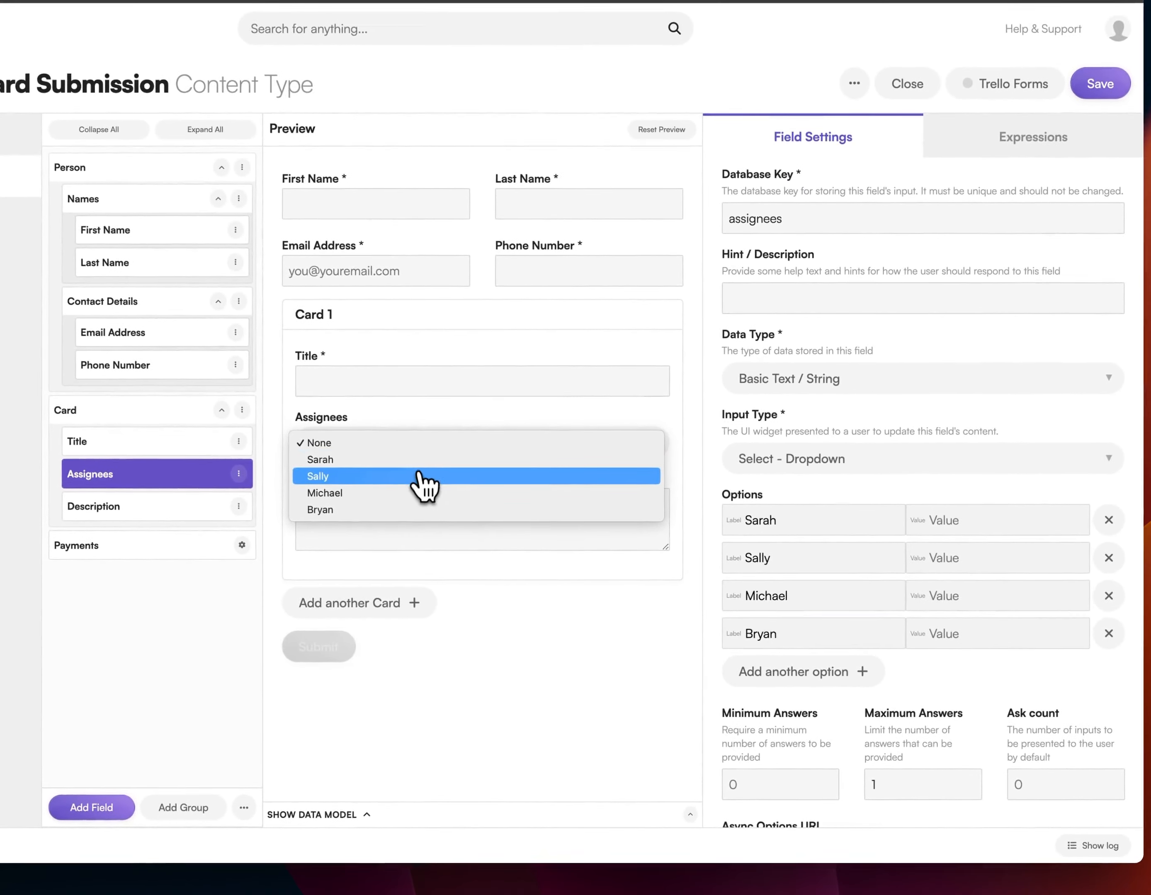
click(419, 476)
click(416, 452)
click(409, 472)
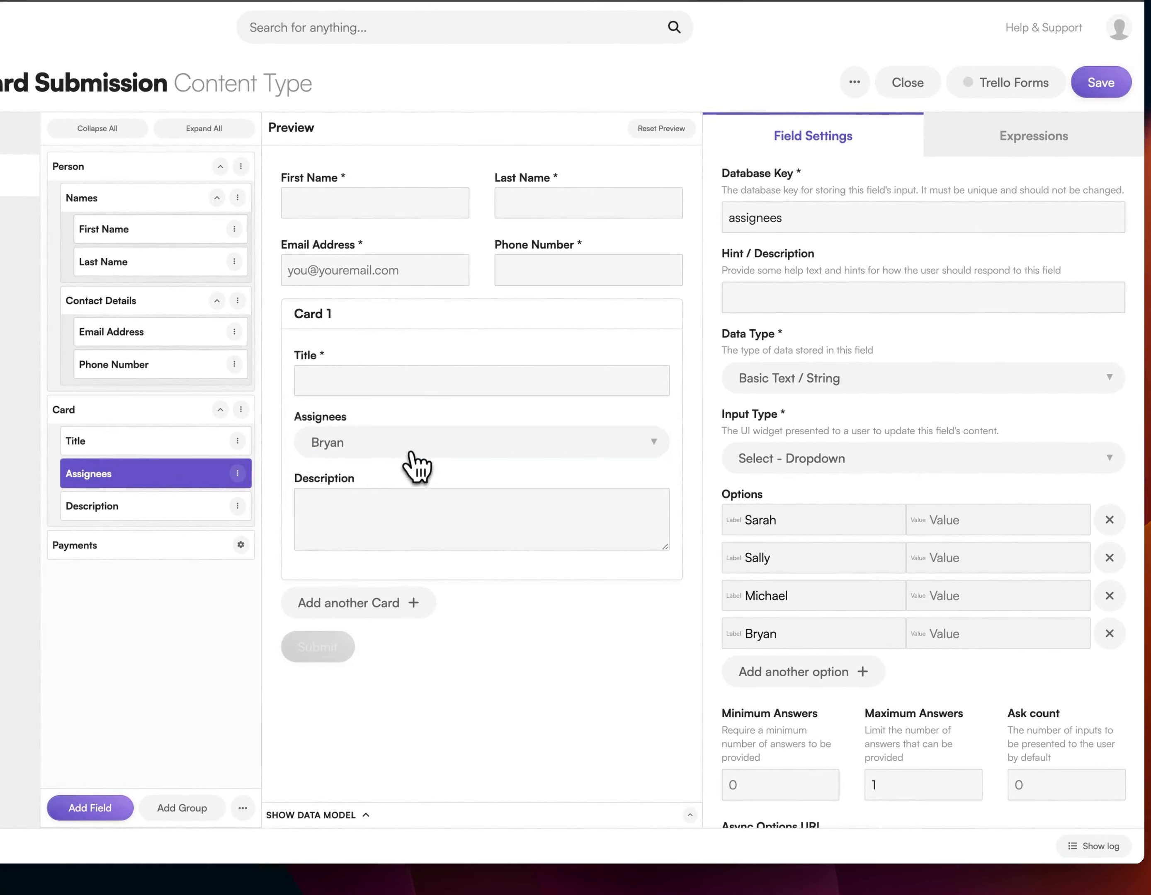
click(413, 454)
click(412, 426)
click(445, 443)
click(447, 440)
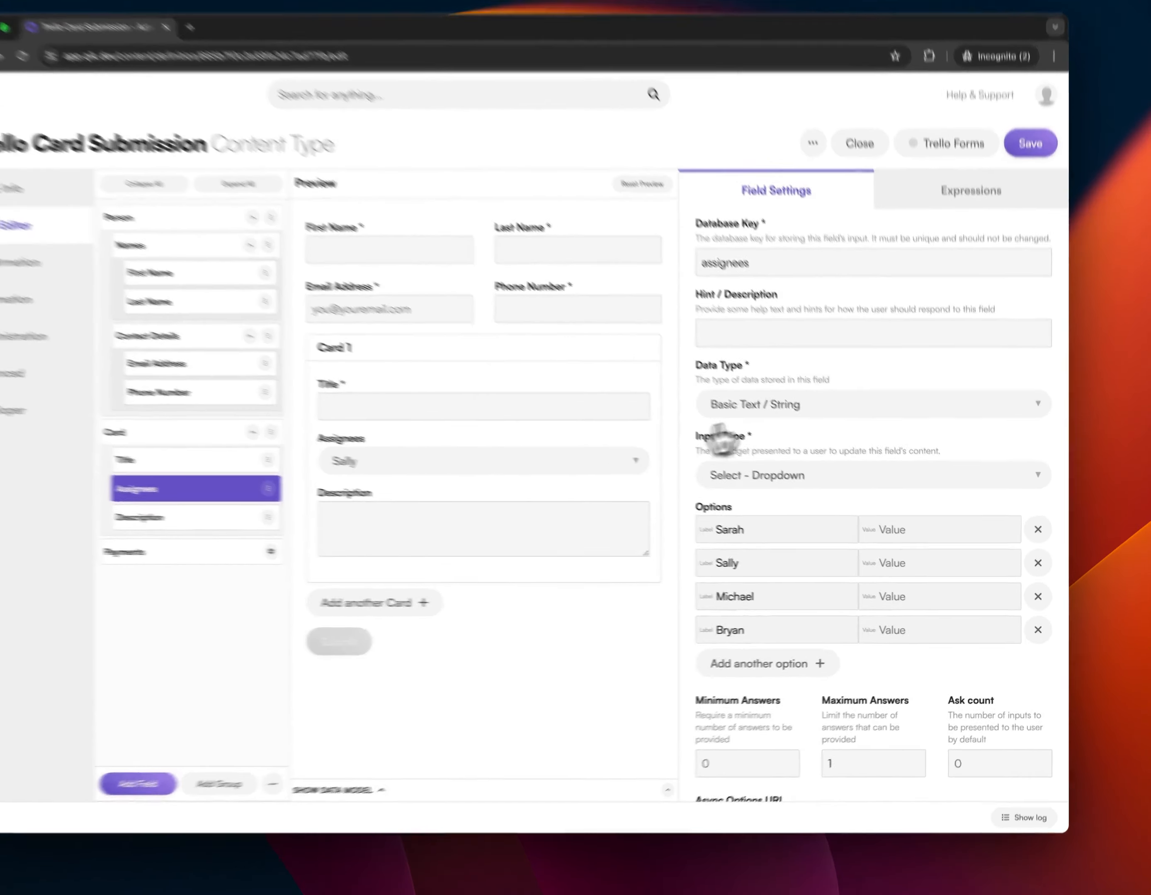
Set the Assignees field's data type to Content Reference and its reference type to Person
click(778, 432)
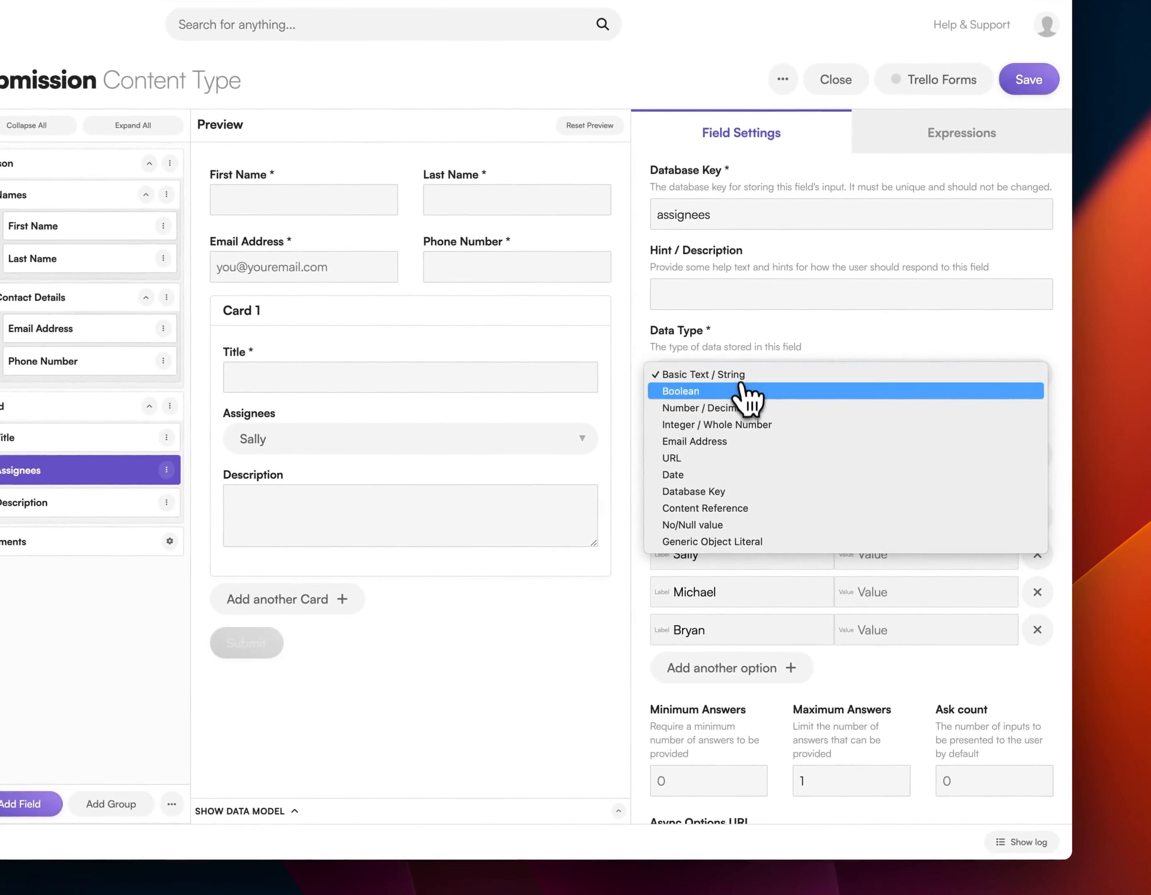
click(751, 509)
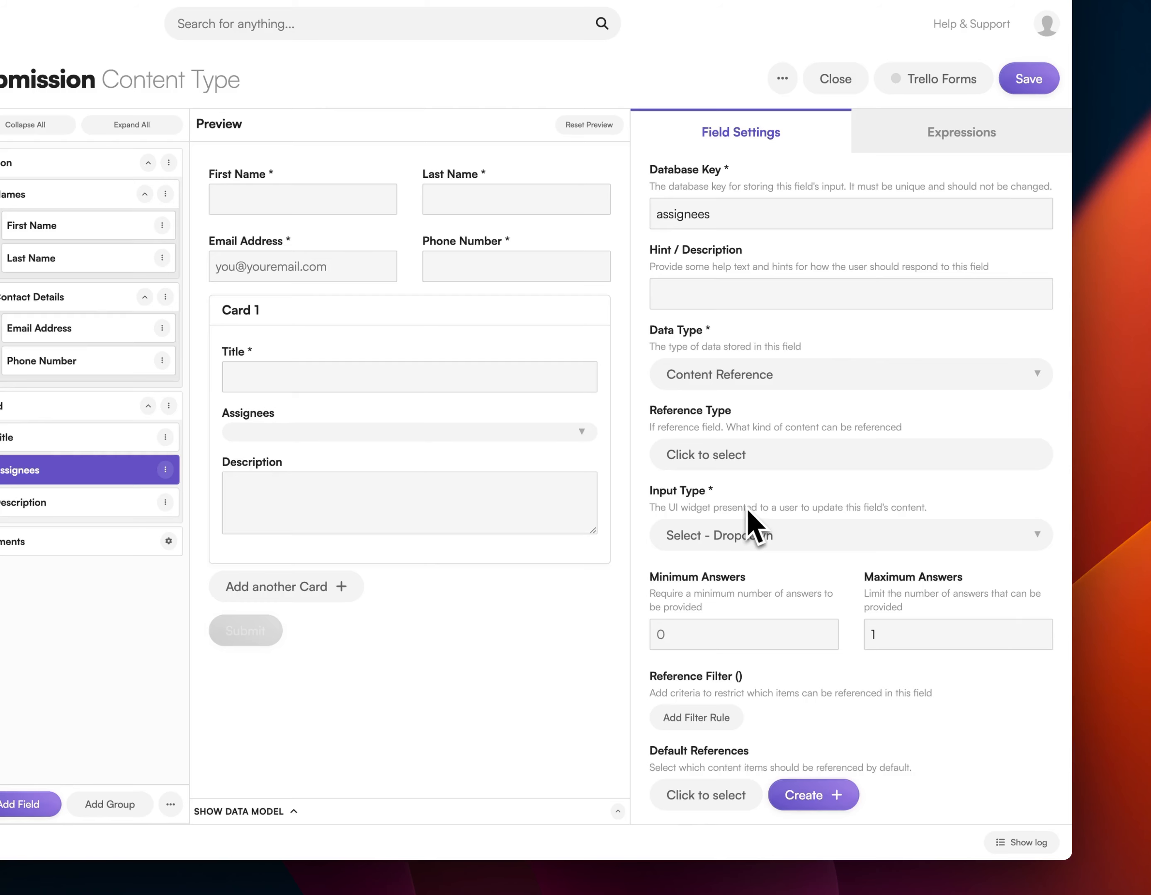
click(744, 458)
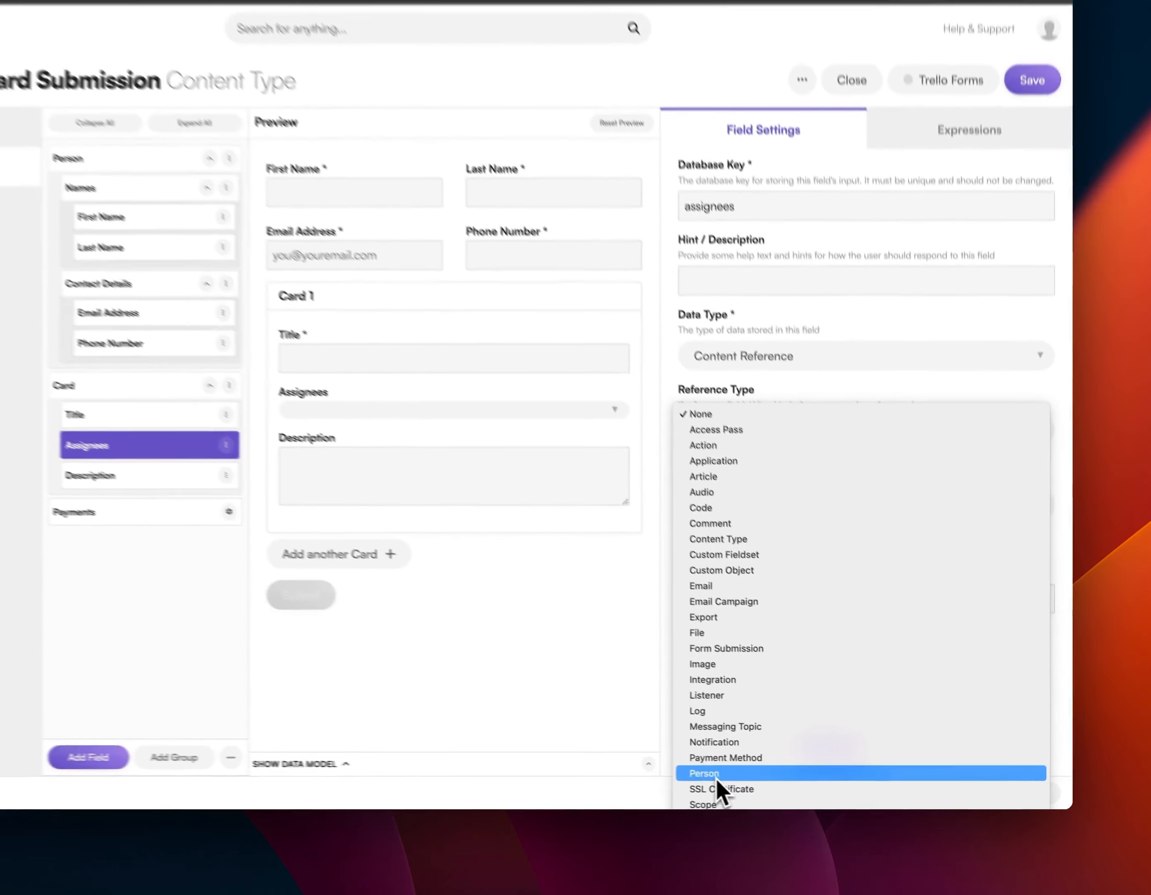
click(792, 781)
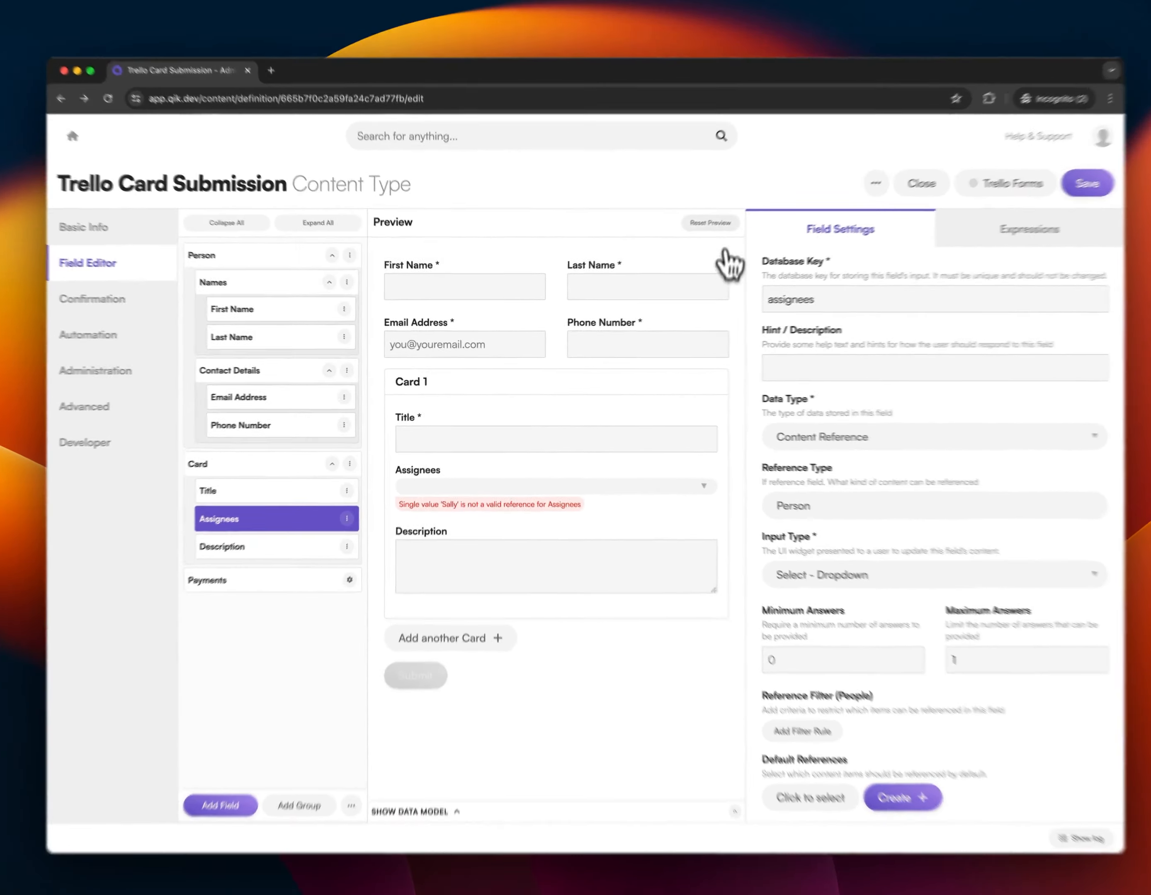
Reset the form preview and check which people the Assignees dropdown offers
click(689, 235)
click(473, 516)
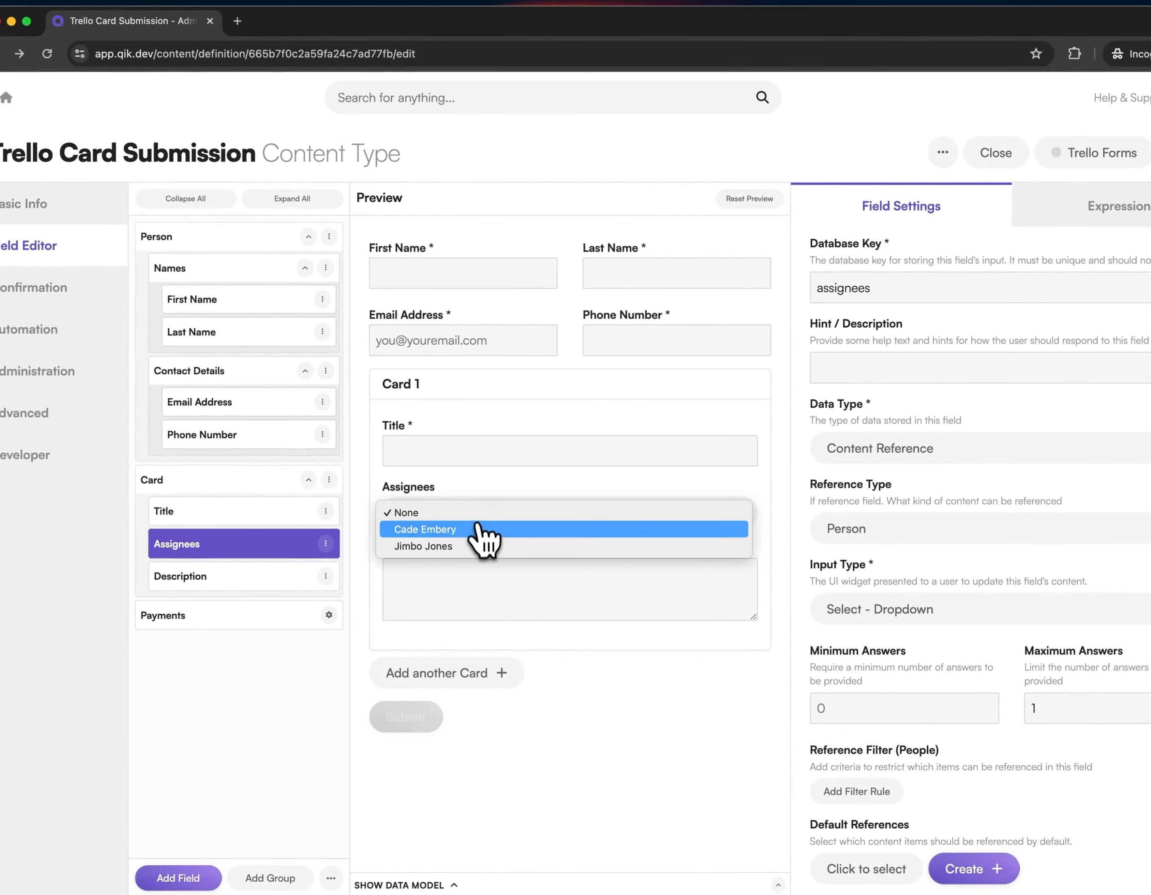
click(531, 513)
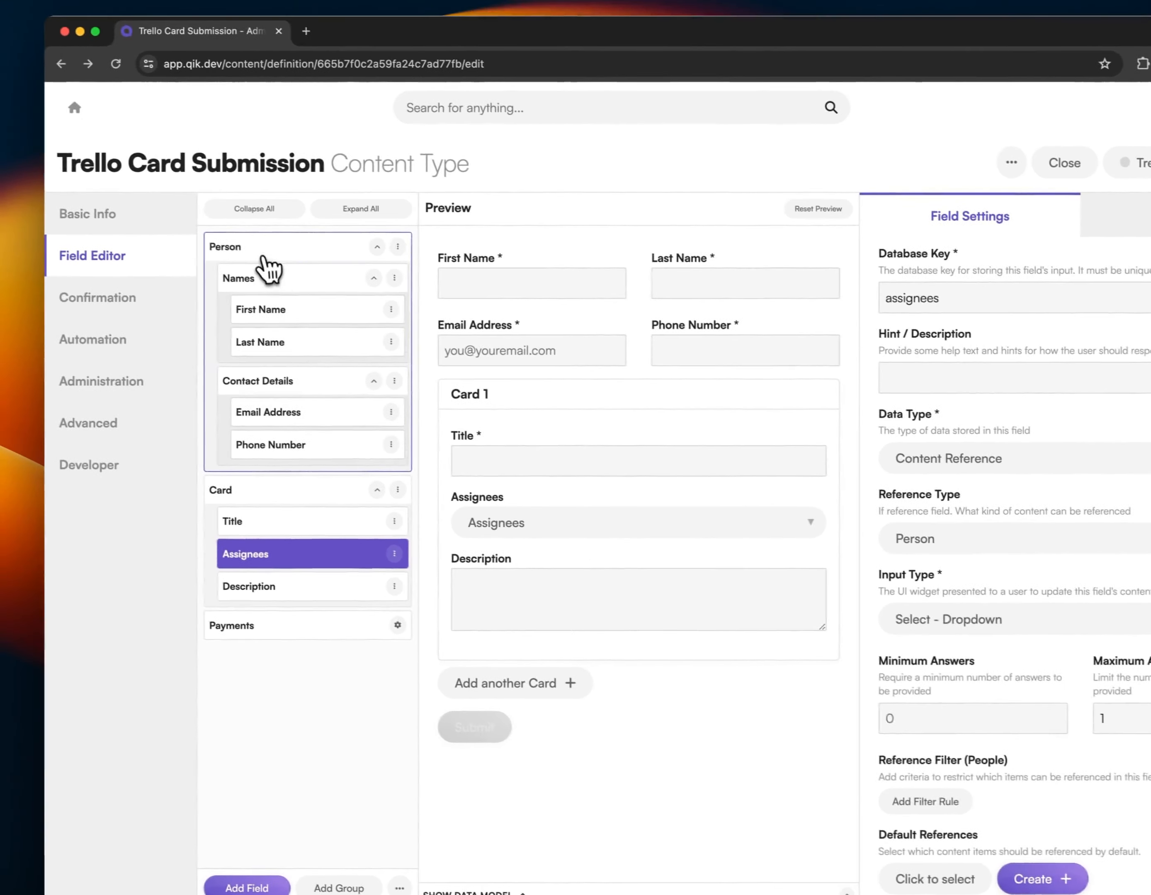
View the Person field's settings, return to the Assignees field and check its dropdown in the preview again
click(197, 243)
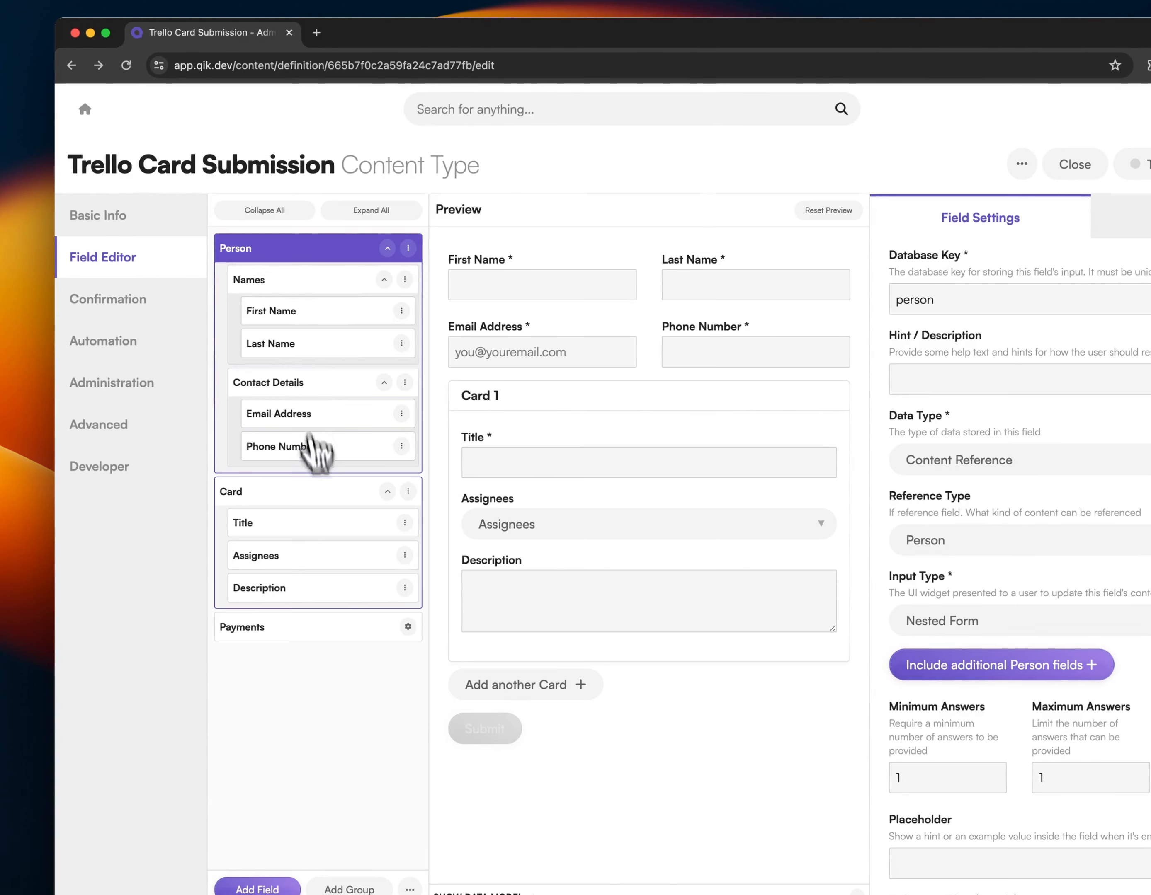
click(319, 557)
click(614, 527)
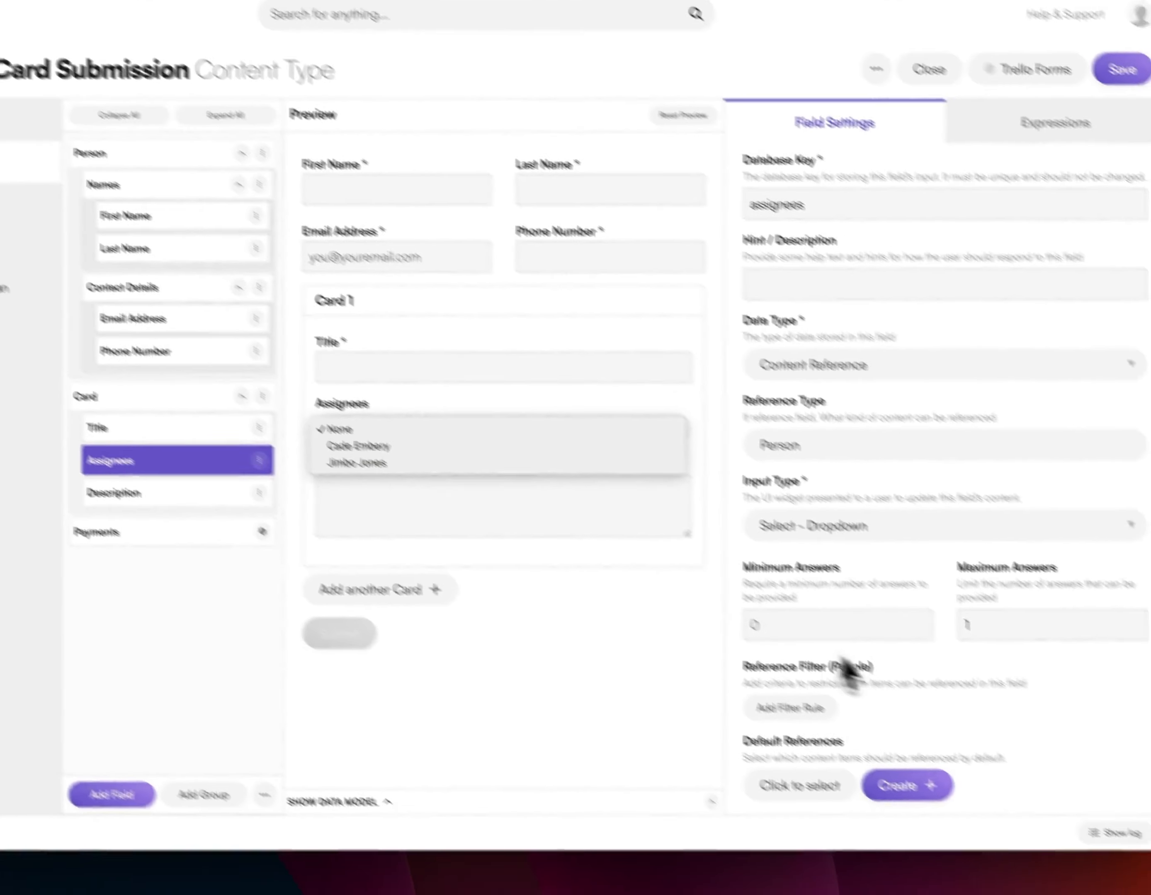
click(1012, 760)
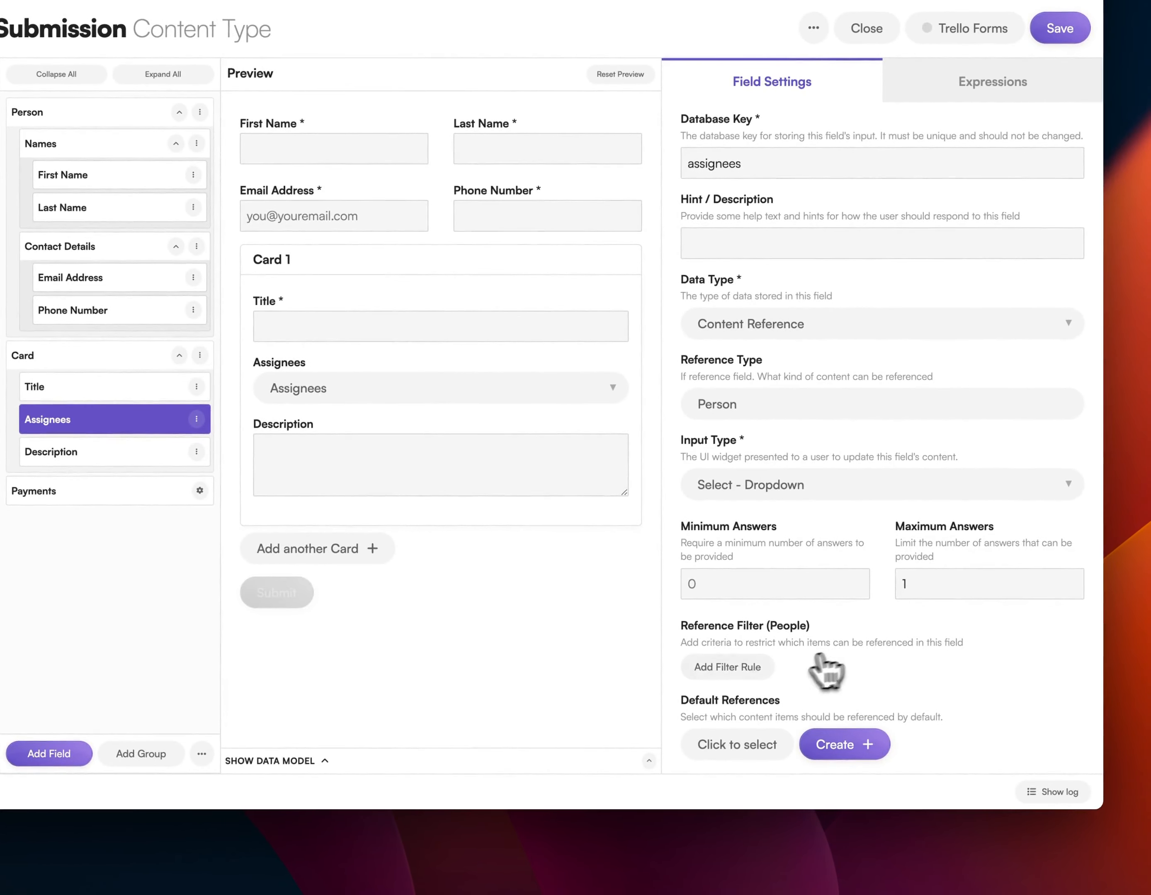
Try a reference filter rule on Meta Data › Tags for the Assignees field and remove the rule
click(739, 672)
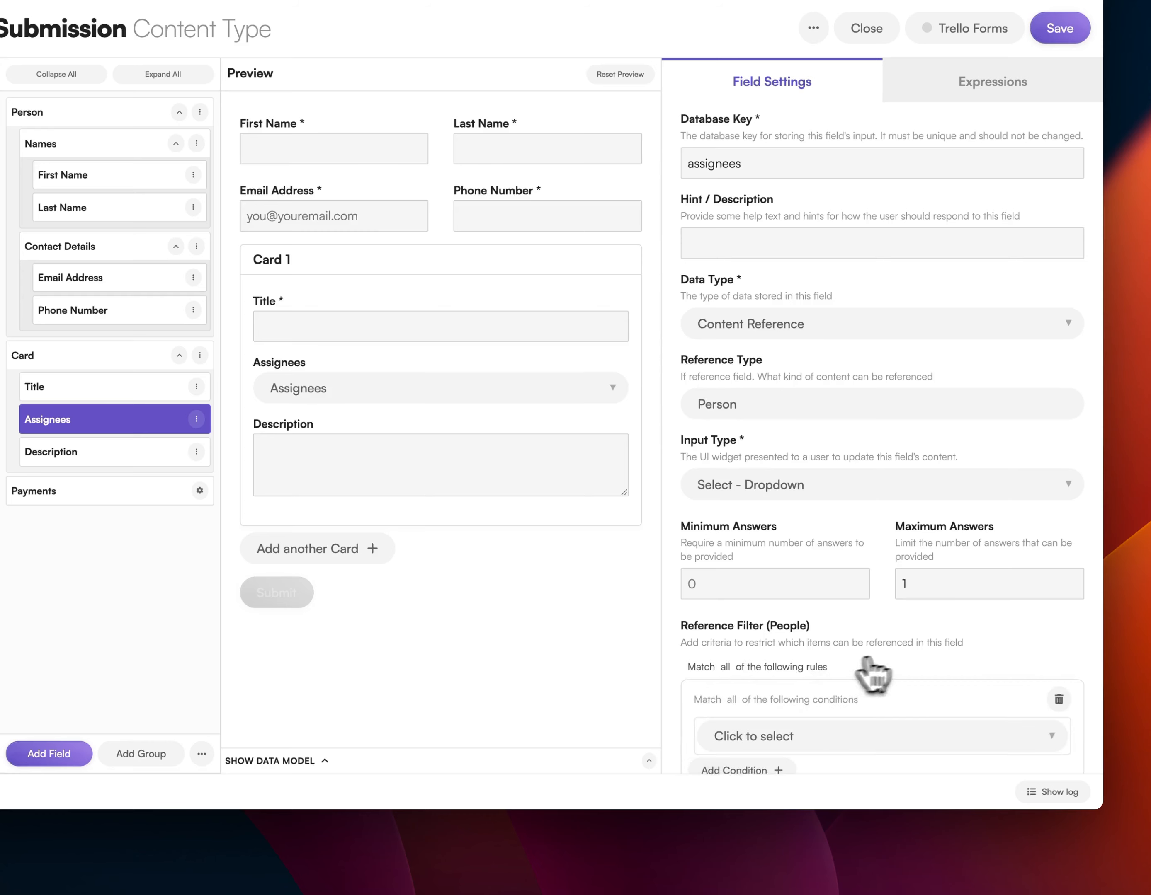
scroll(856, 673, down, 2)
click(842, 660)
scroll(799, 800, down, 5)
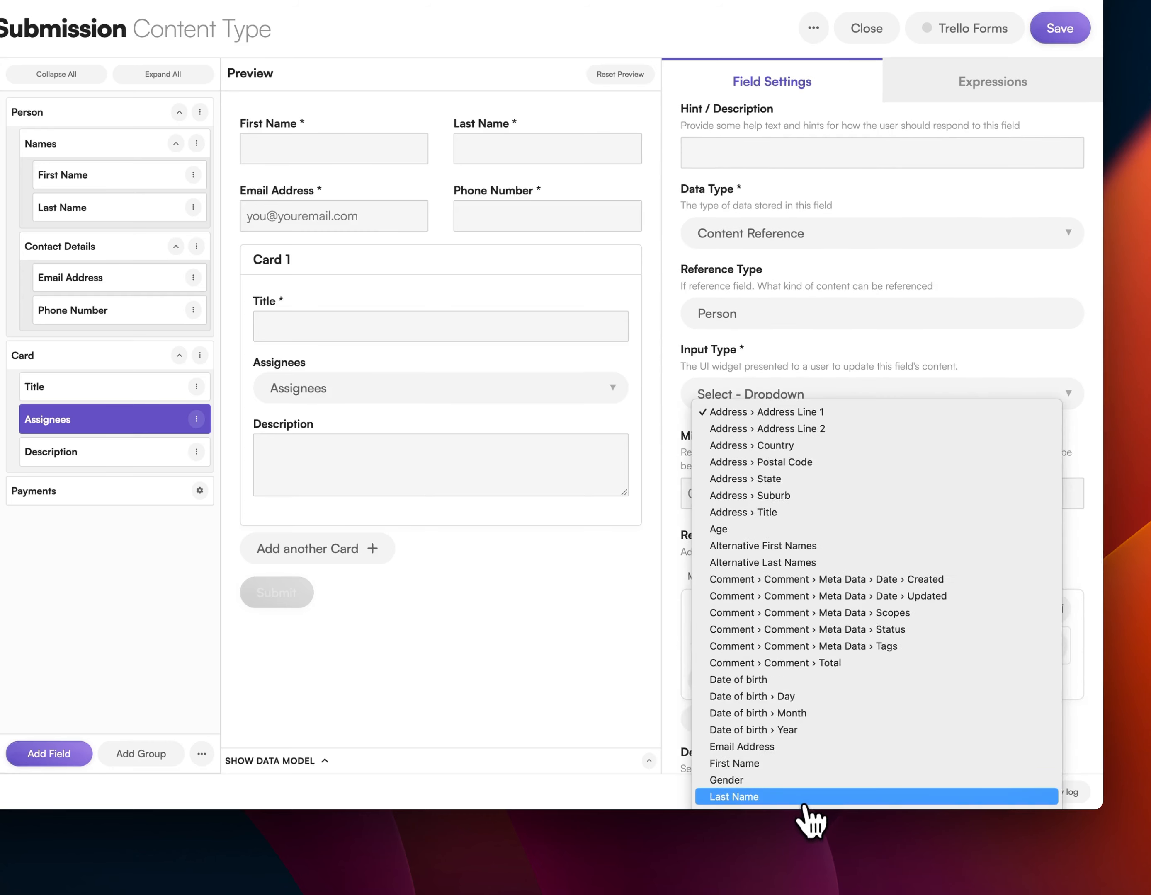
scroll(803, 807, down, 2)
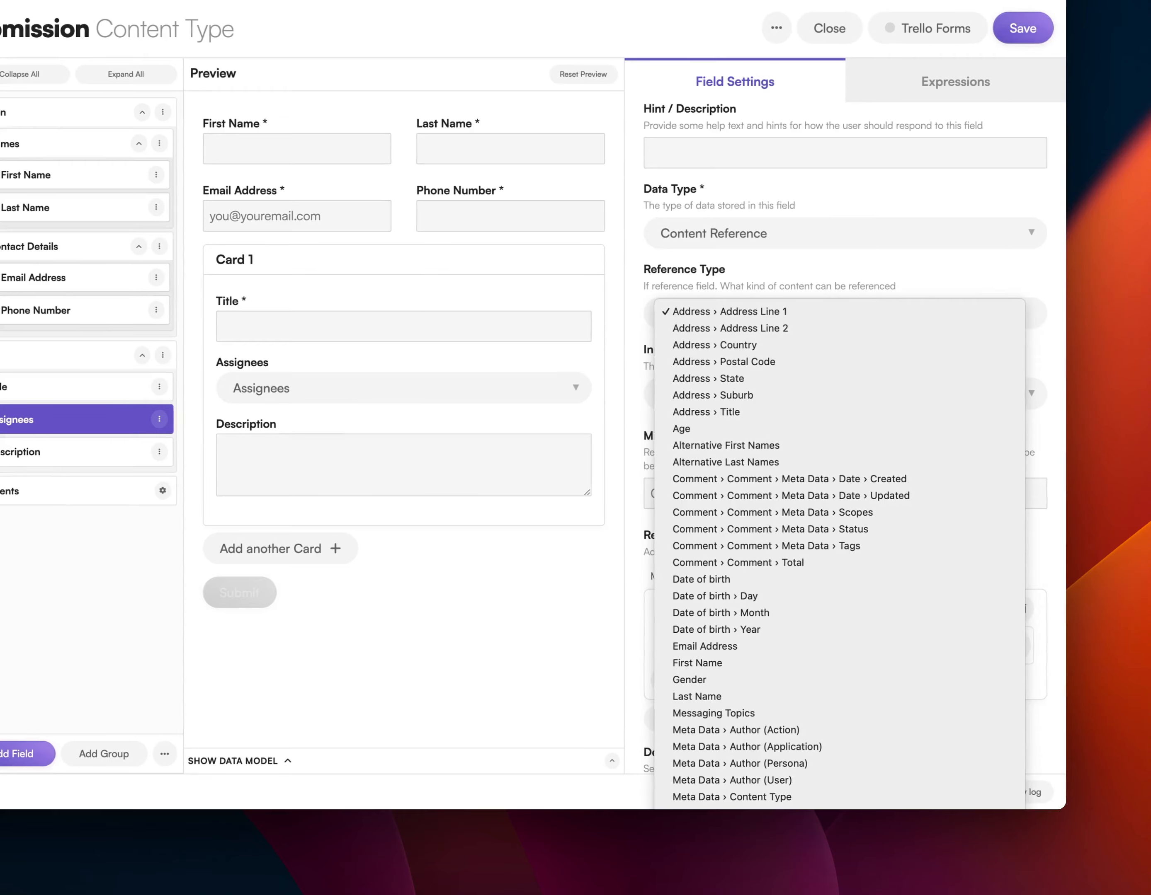
key(Escape)
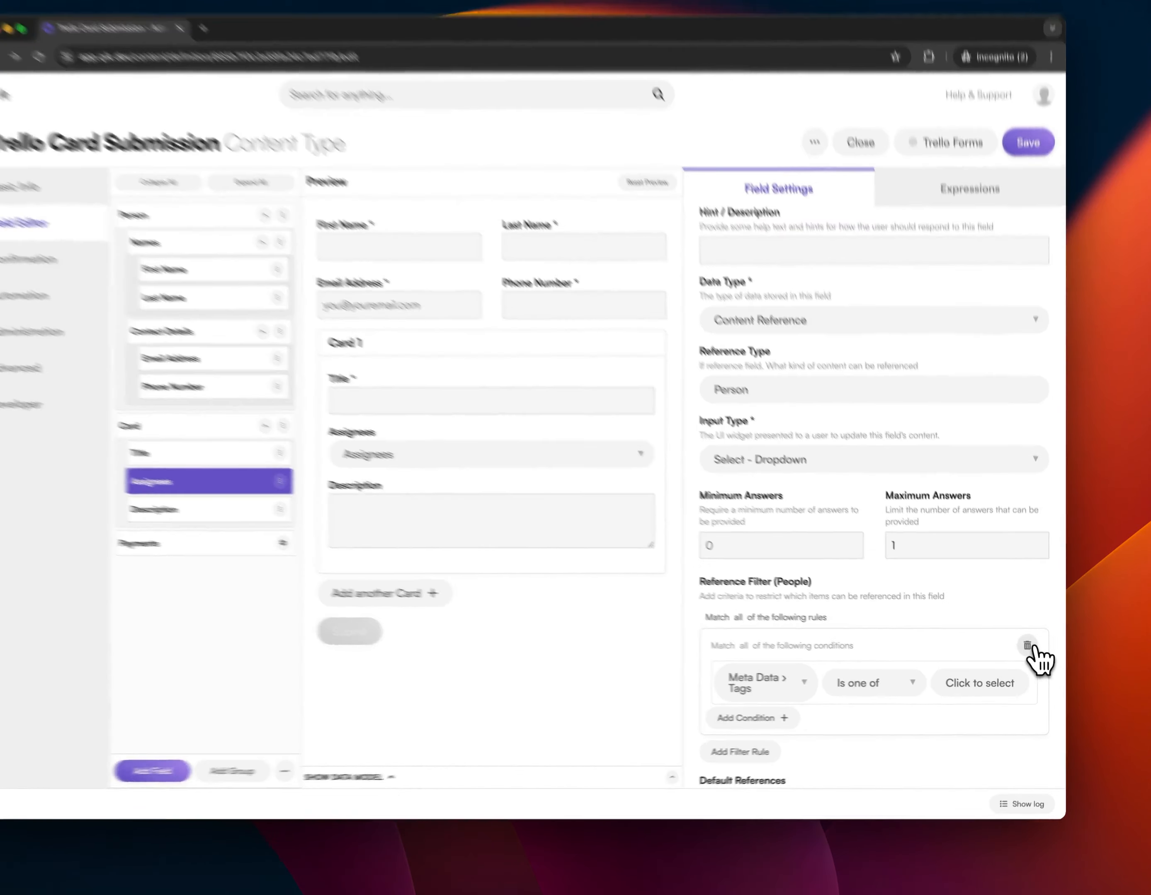
click(1031, 653)
scroll(874, 618, up, 3)
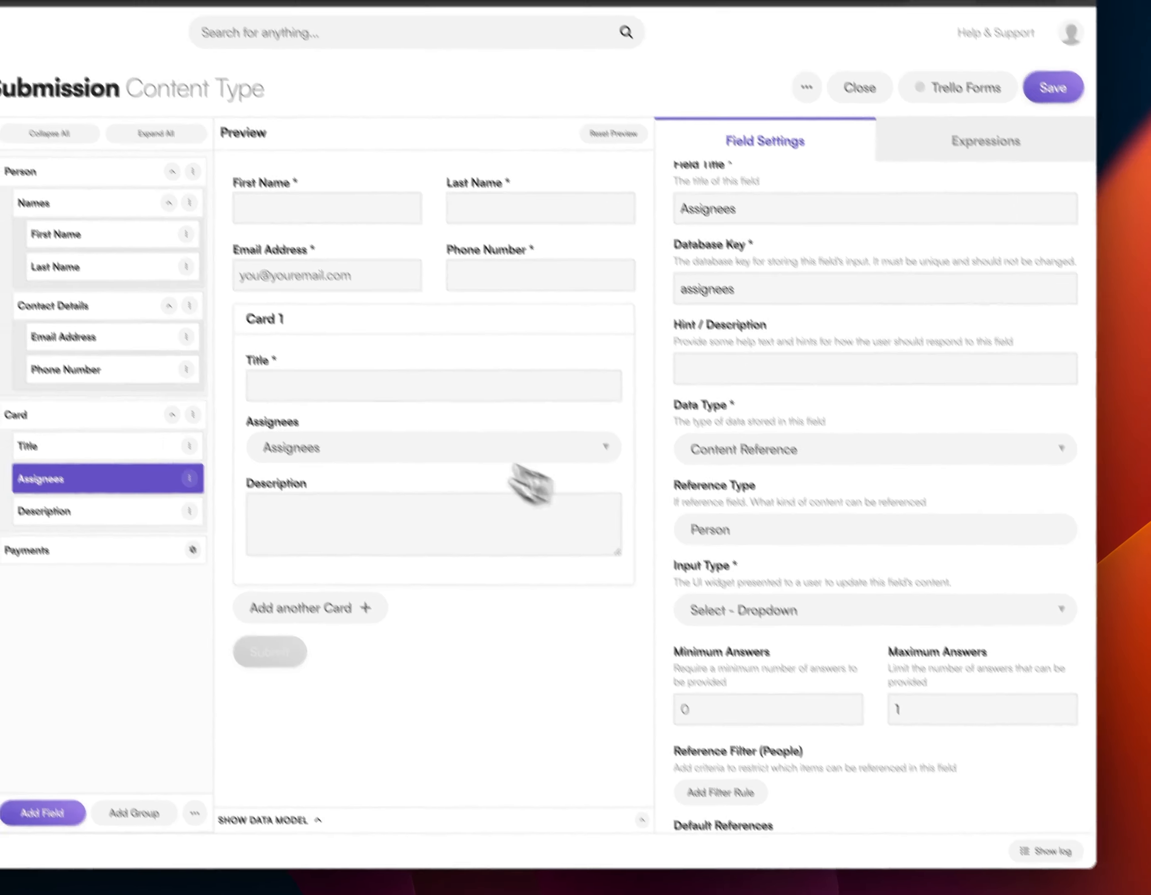
Check the Assignees dropdown in the preview and set the field's data type back to Basic Text / String
click(496, 421)
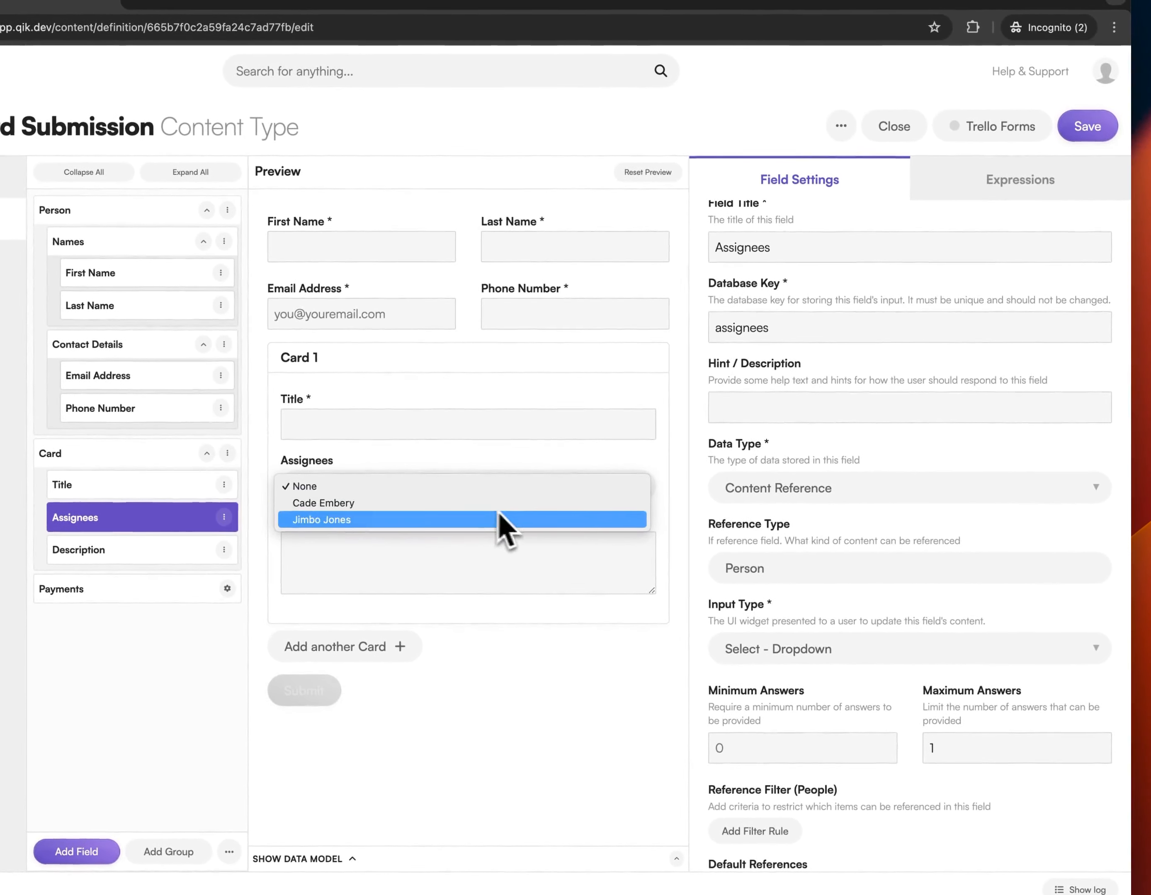
click(847, 516)
click(866, 495)
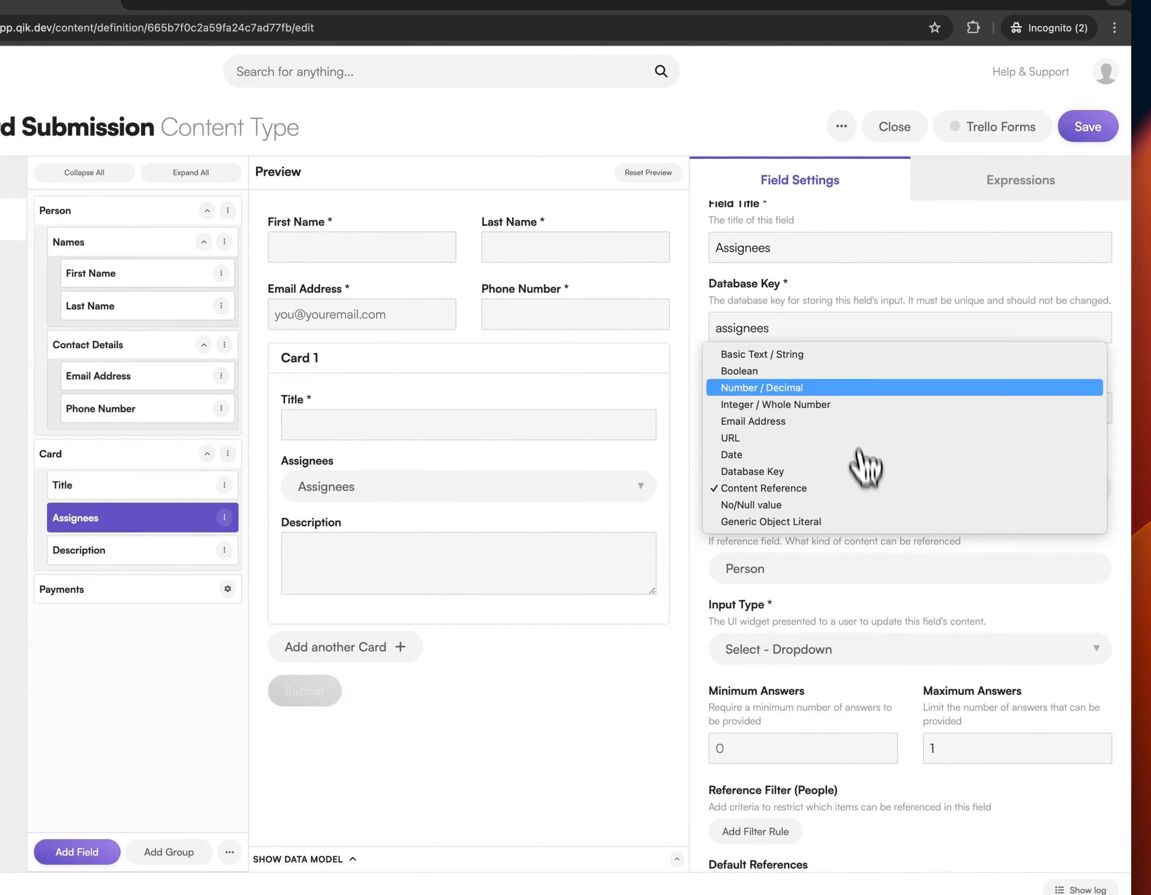
click(847, 356)
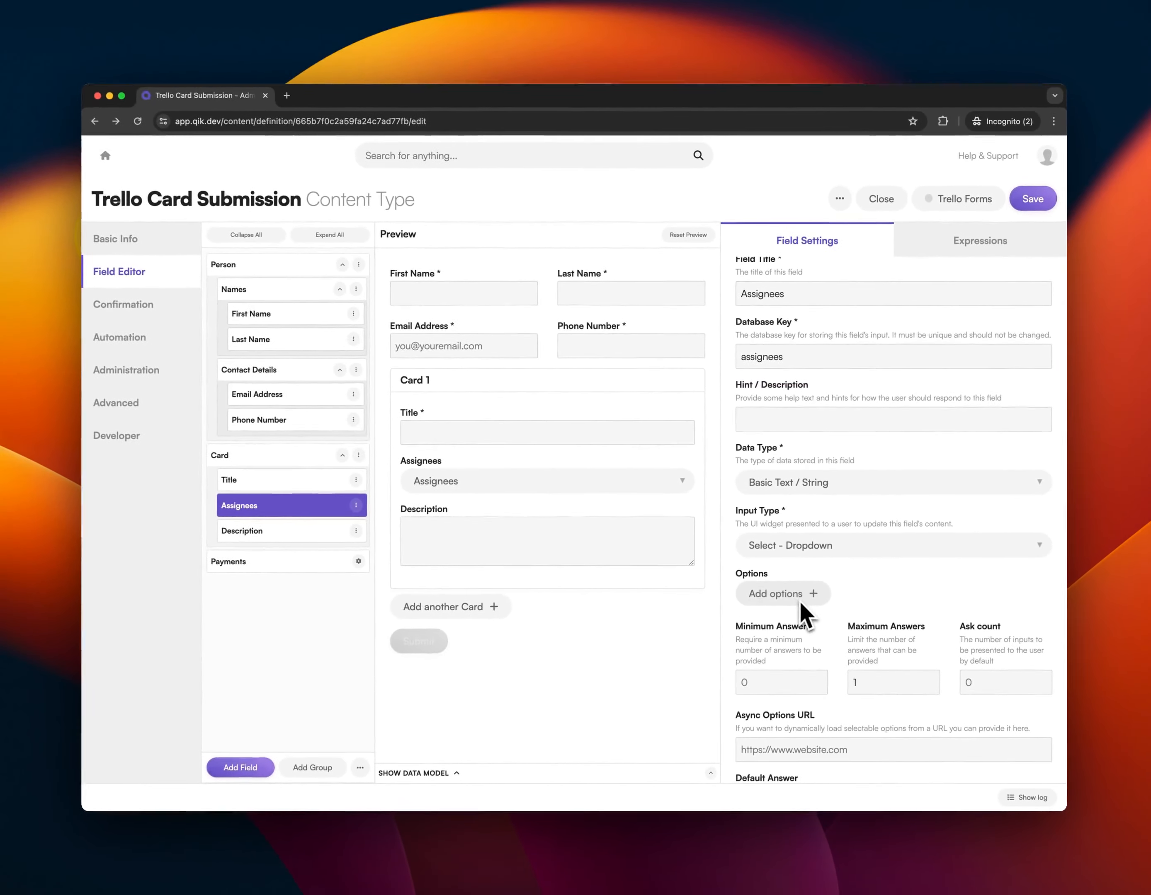
Locate the Assignees field's Async Options URL setting and save the content type
scroll(866, 543, down, 5)
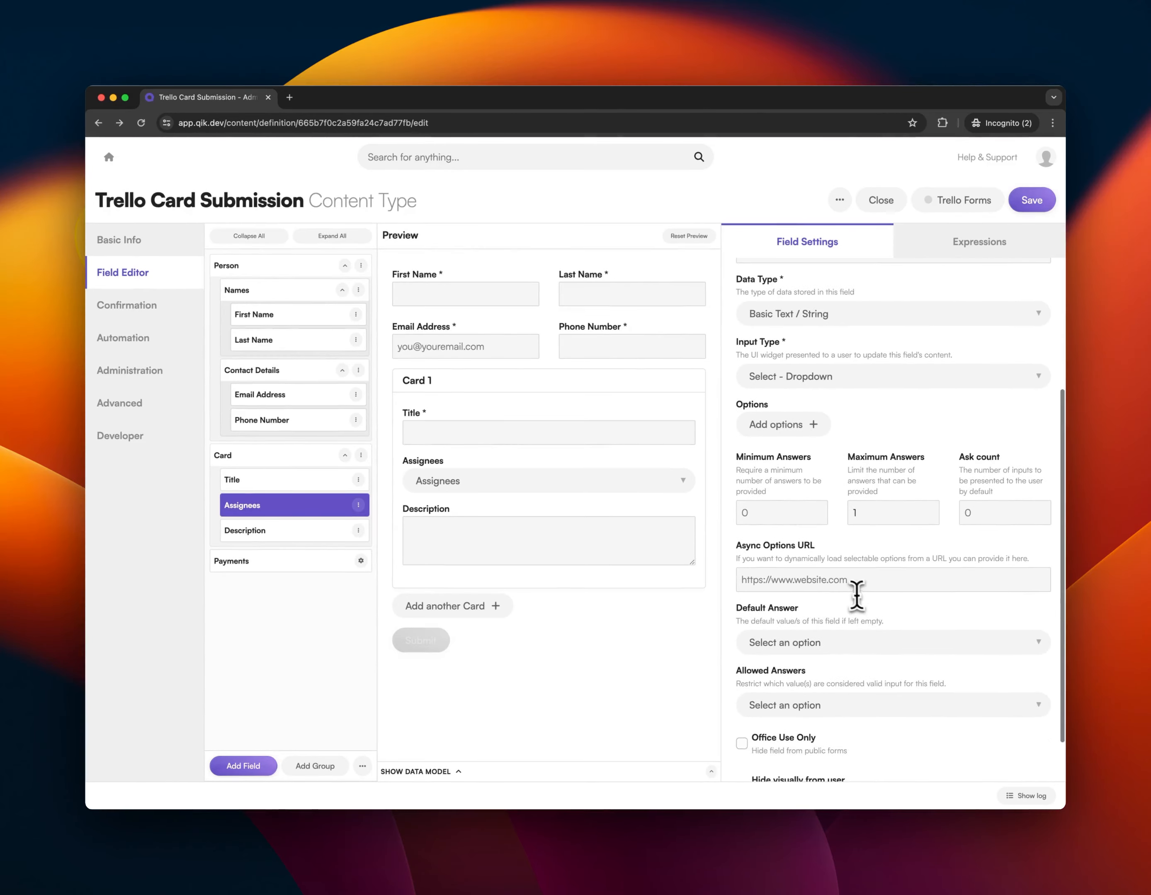
click(833, 581)
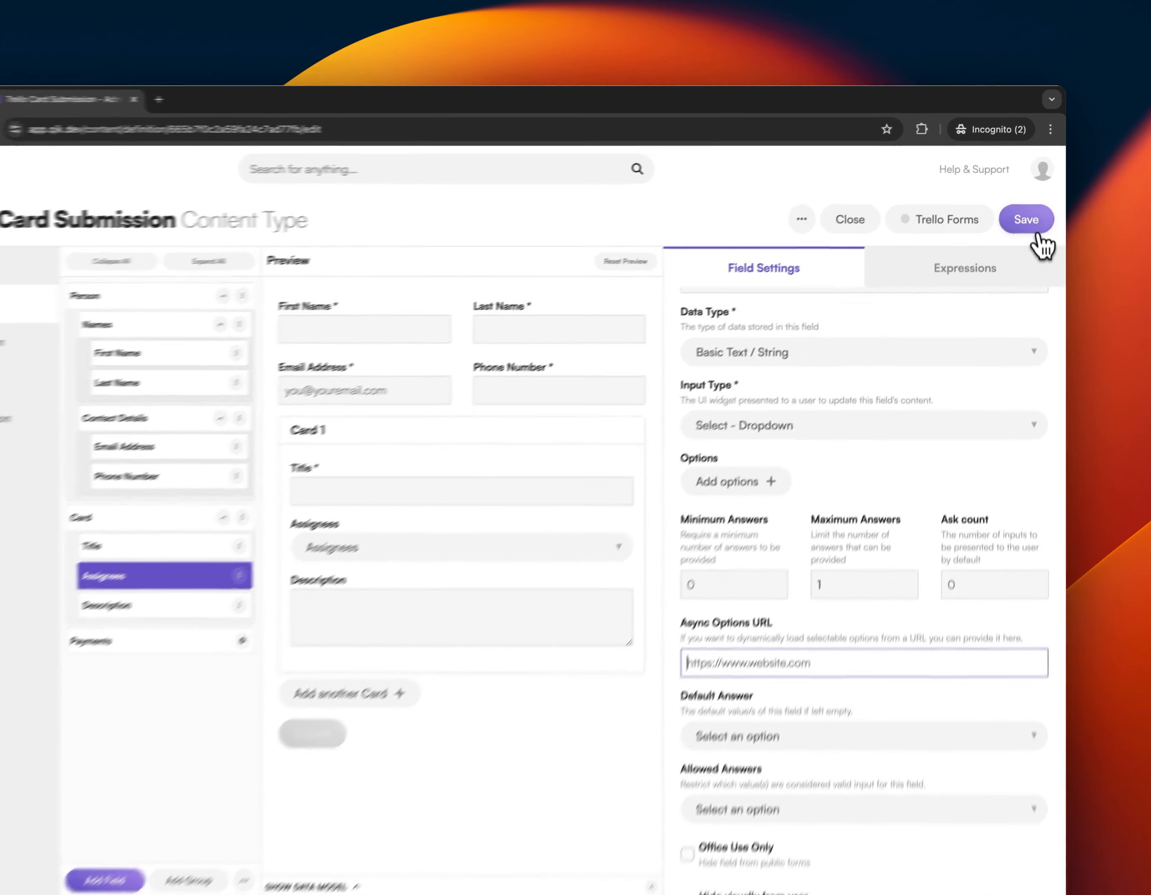
click(1031, 201)
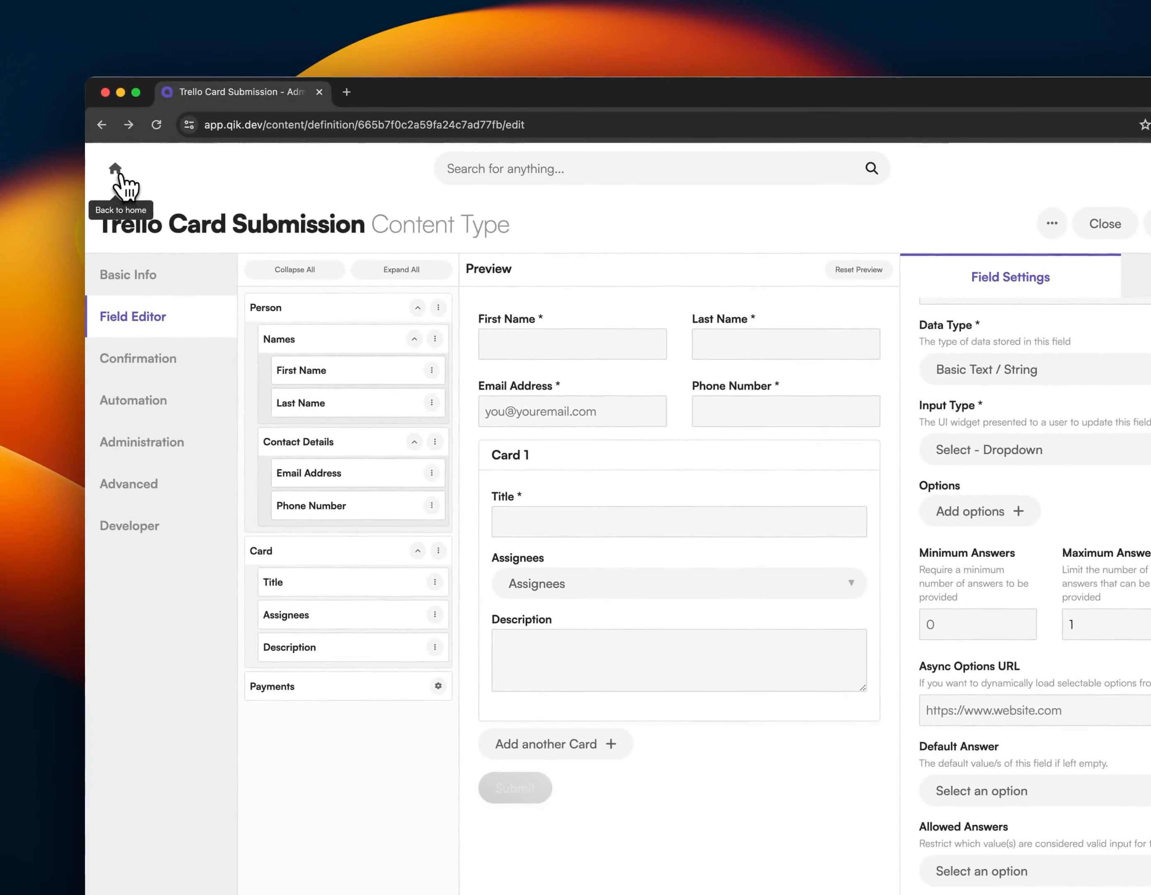
Create a new endpoint action titled "Assignees Dynamic Options" in the Trello Forms scope
click(113, 179)
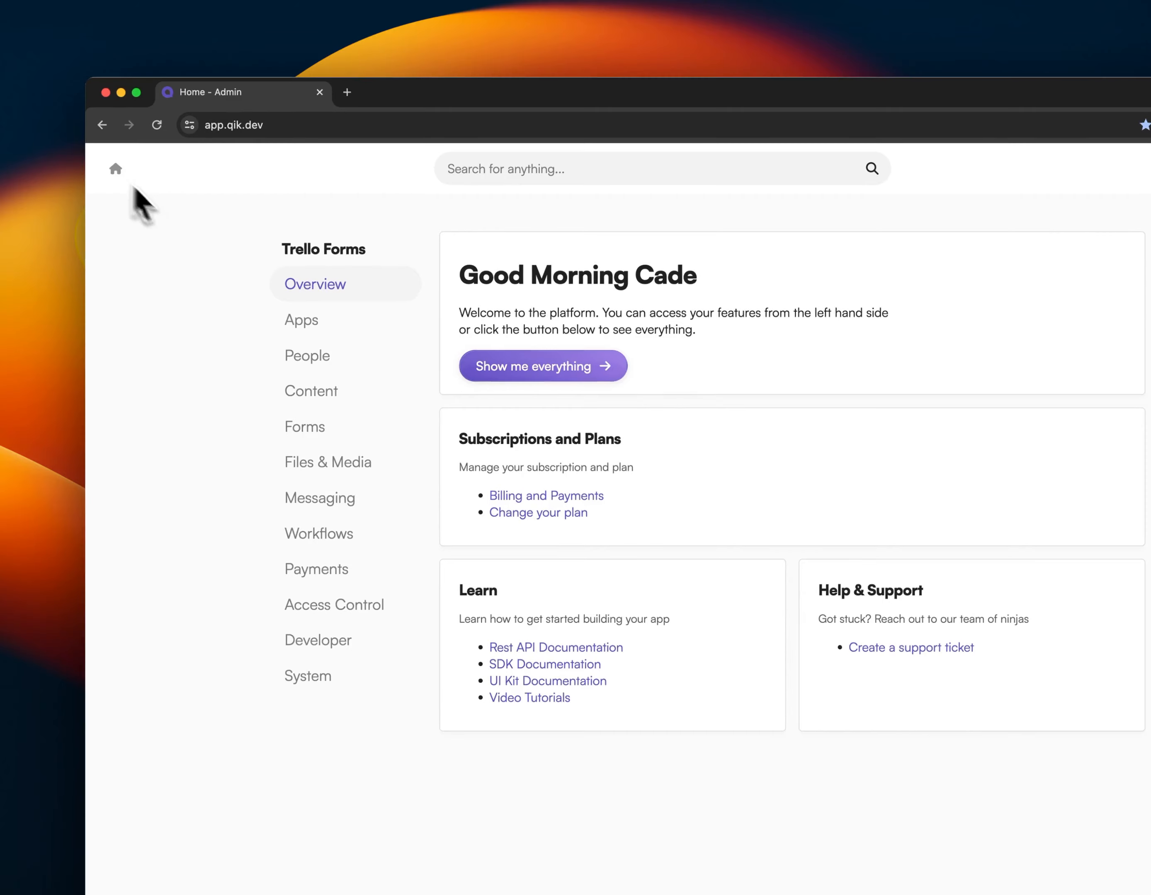
click(354, 326)
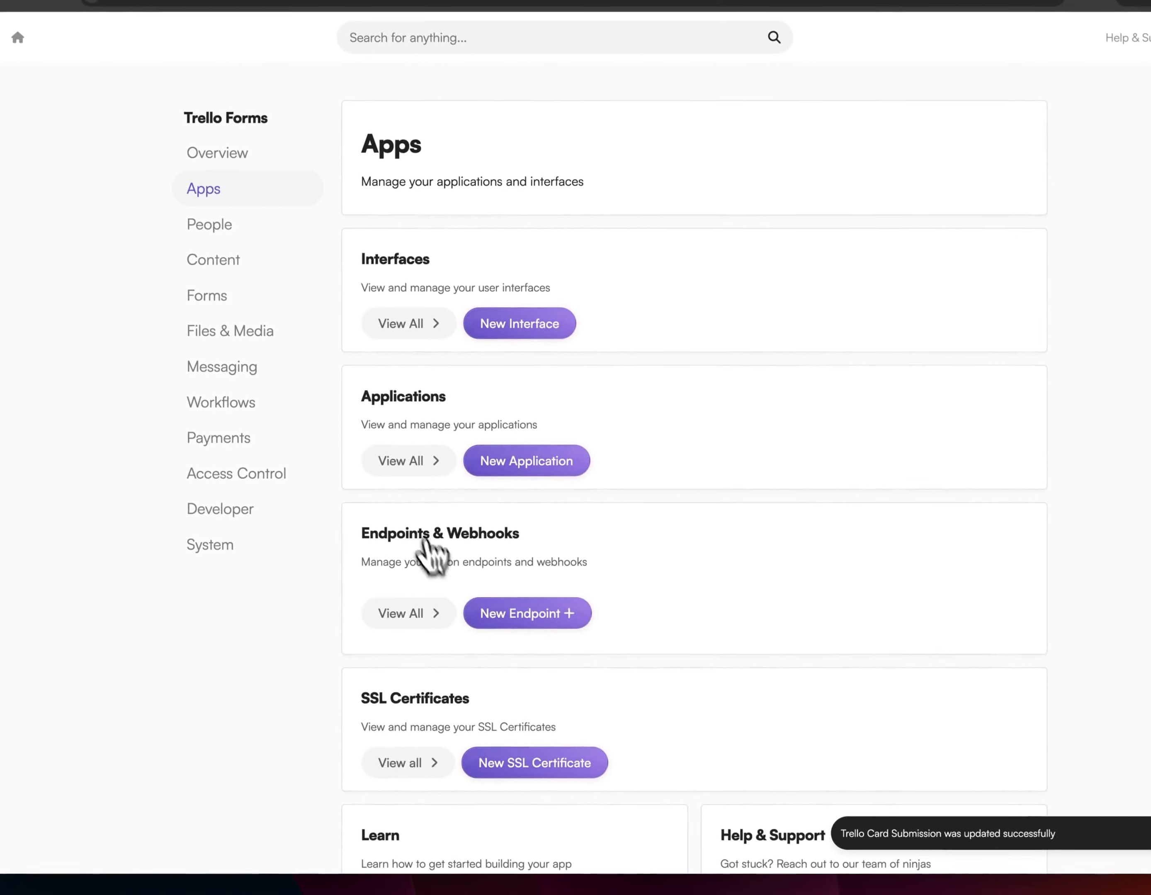
click(560, 614)
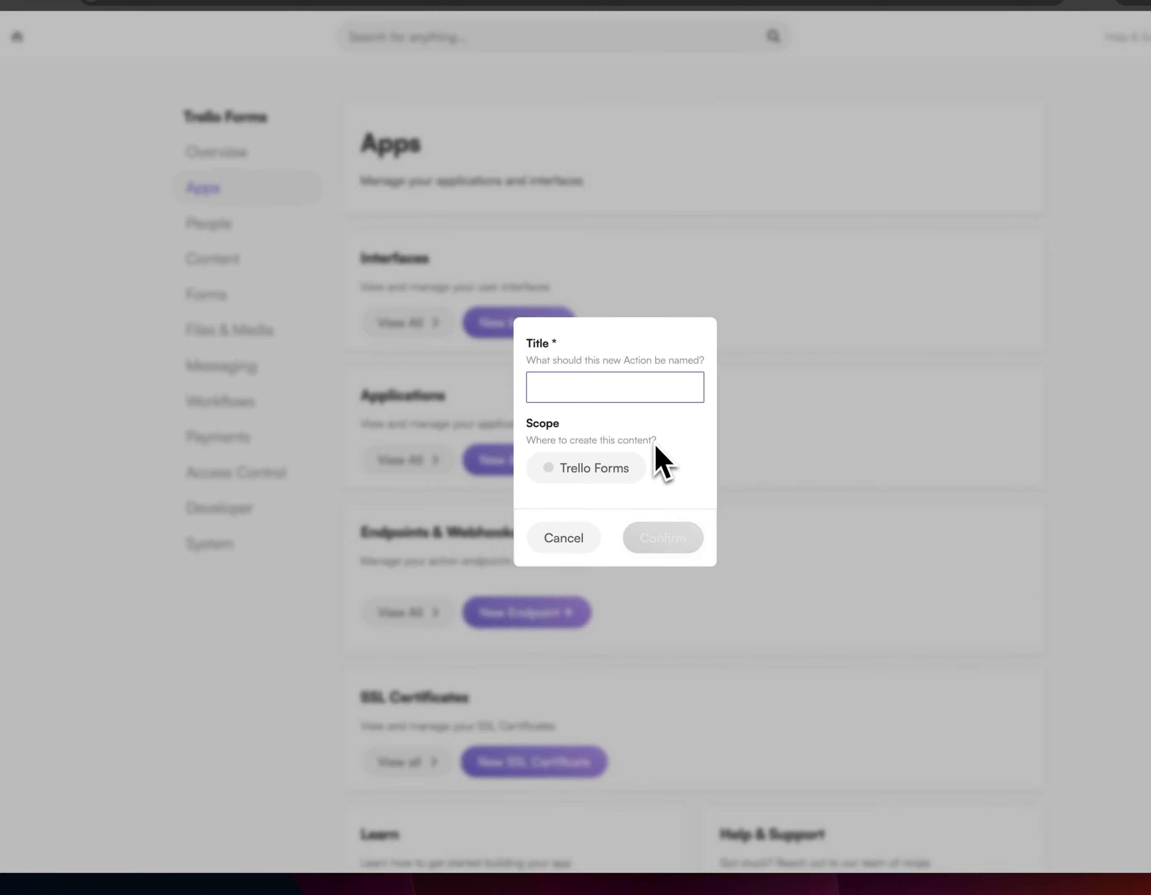
text(Assi)
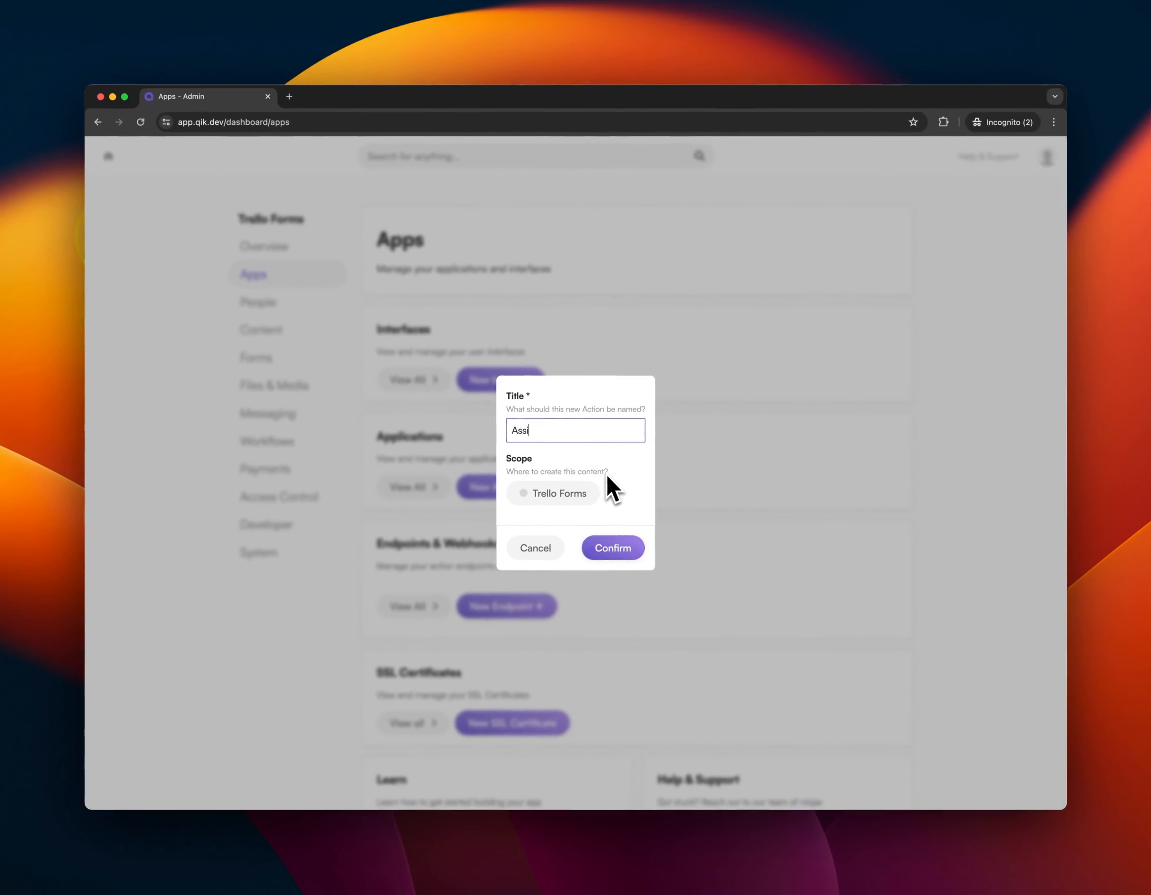
text(gness)
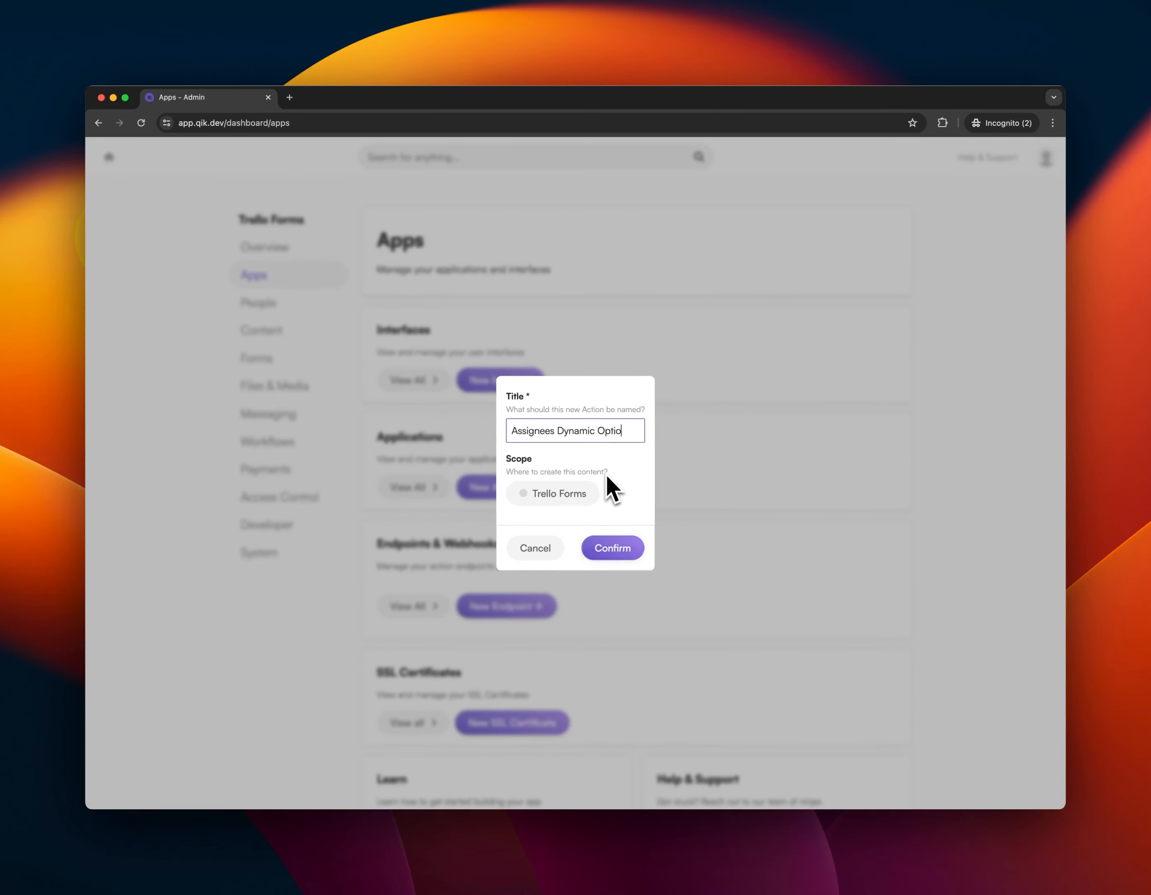
click(612, 548)
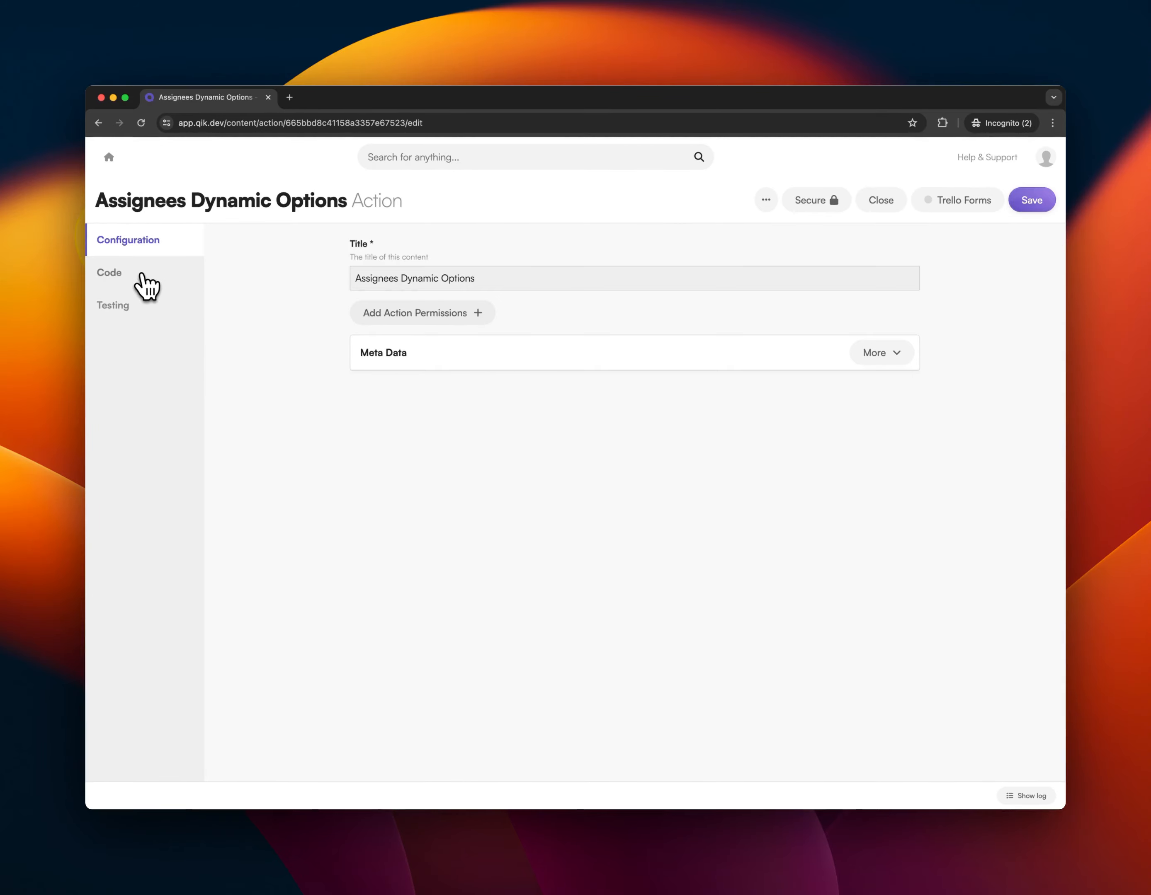
Open the action's code and clear out all of the default sample code
click(148, 286)
click(559, 354)
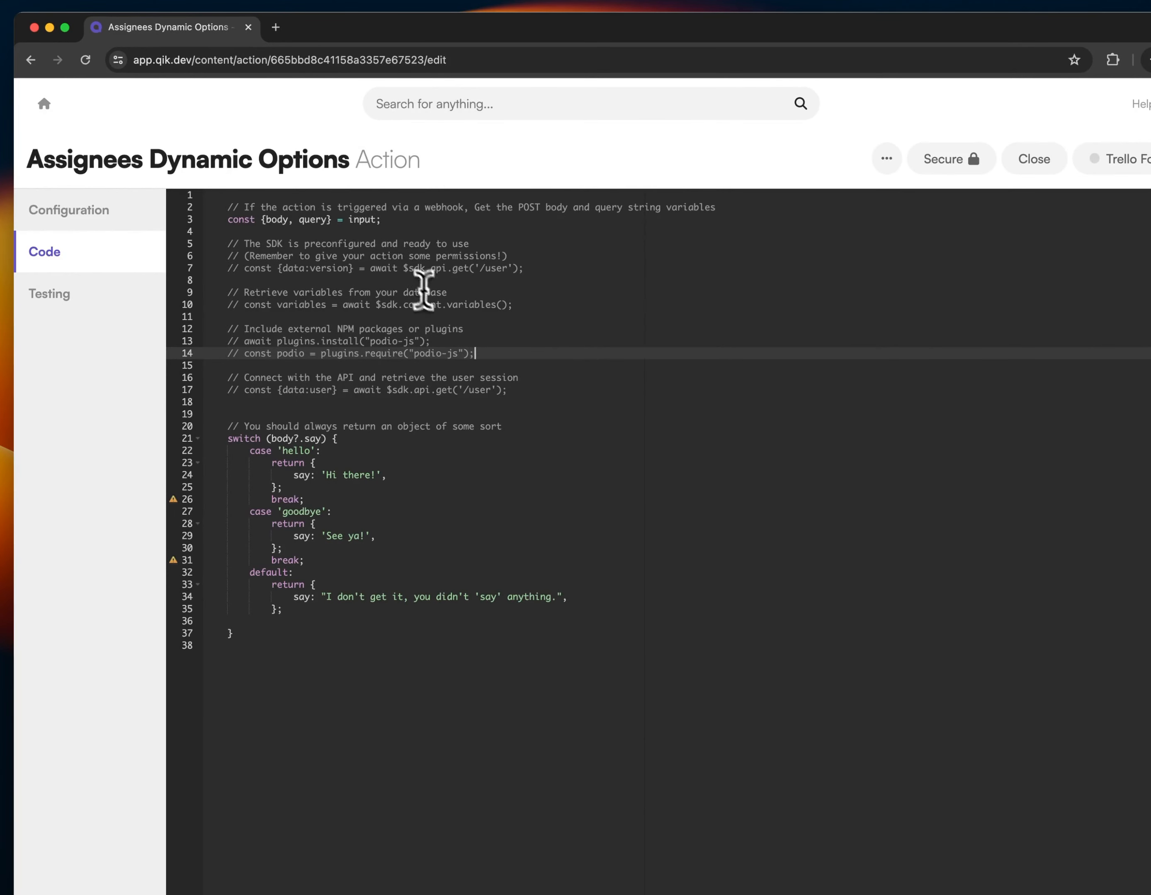
click(566, 464)
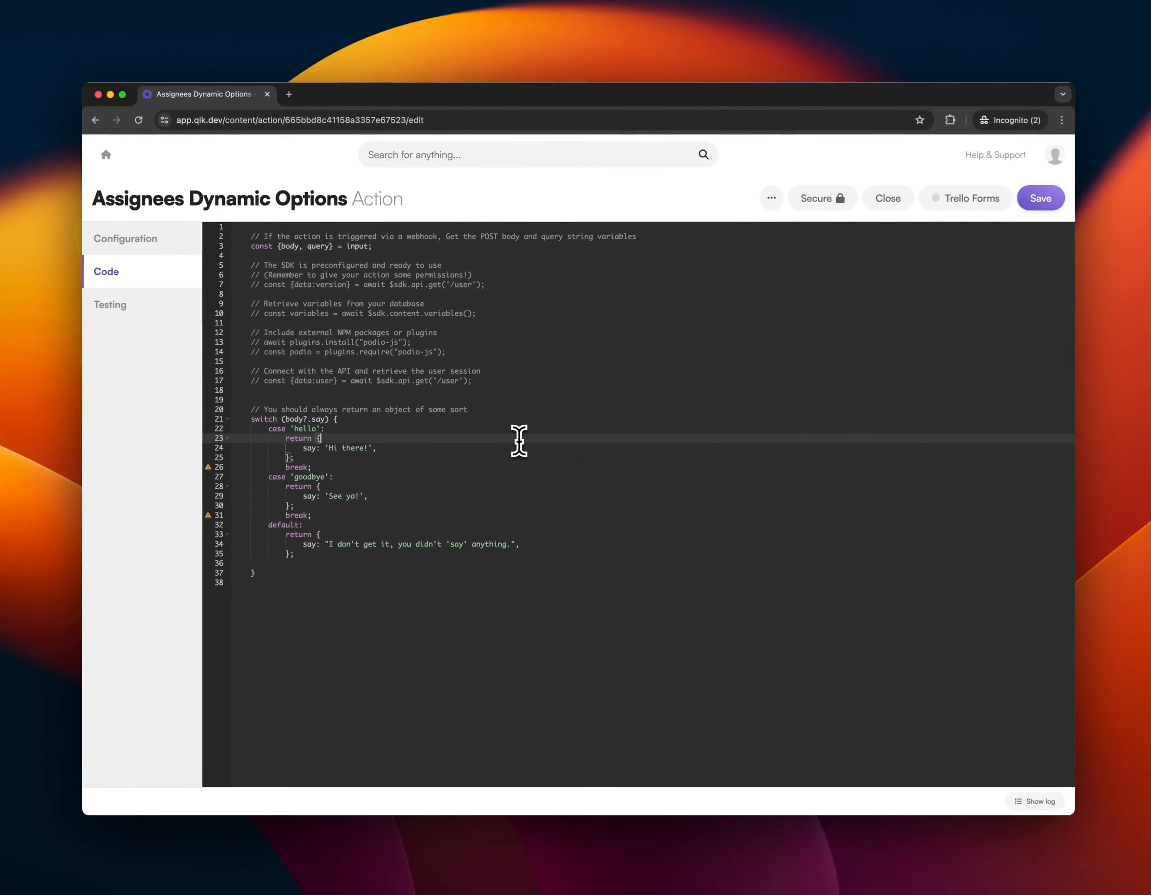
key(super+a)
key(BackSpace)
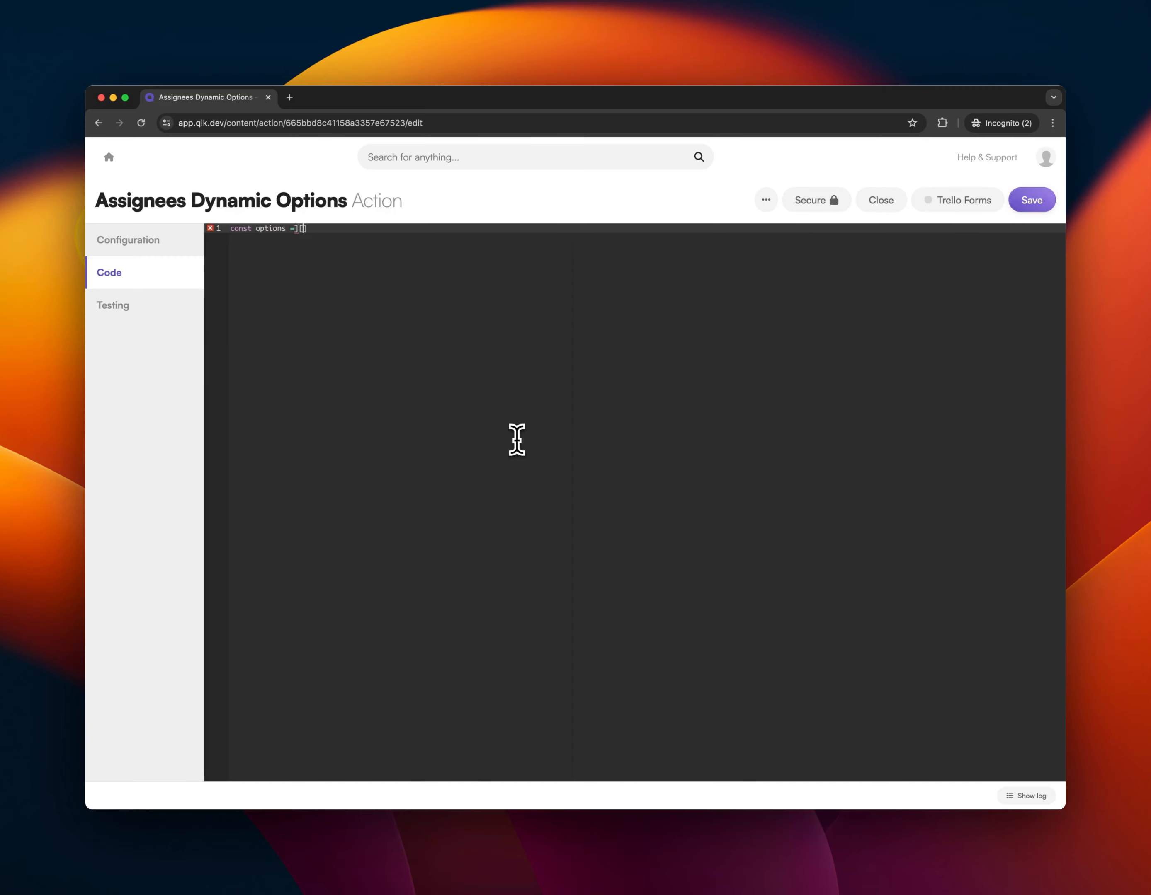
Declare an empty array with "const options = []" and return it a few lines below with "return options;"
text(const options = [])
key(Return)
key(Return)
key(Return)
key(Return)
key(Return)
text(return options;)
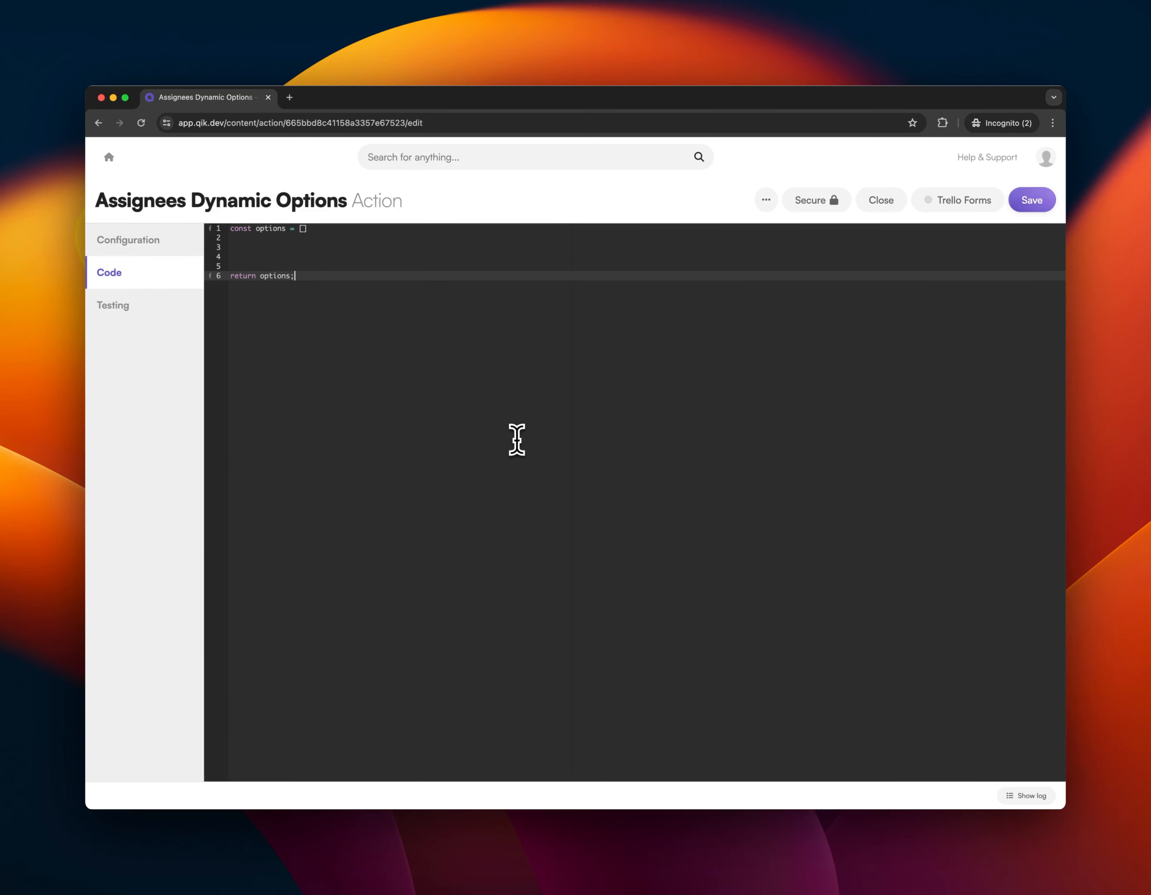
Between the declaration and the return, push the string options 'Batman', 'Spiderman' and 'Wonder Woman' onto the options array
key(Up)
key(Up)
key(Up)
key(Return)
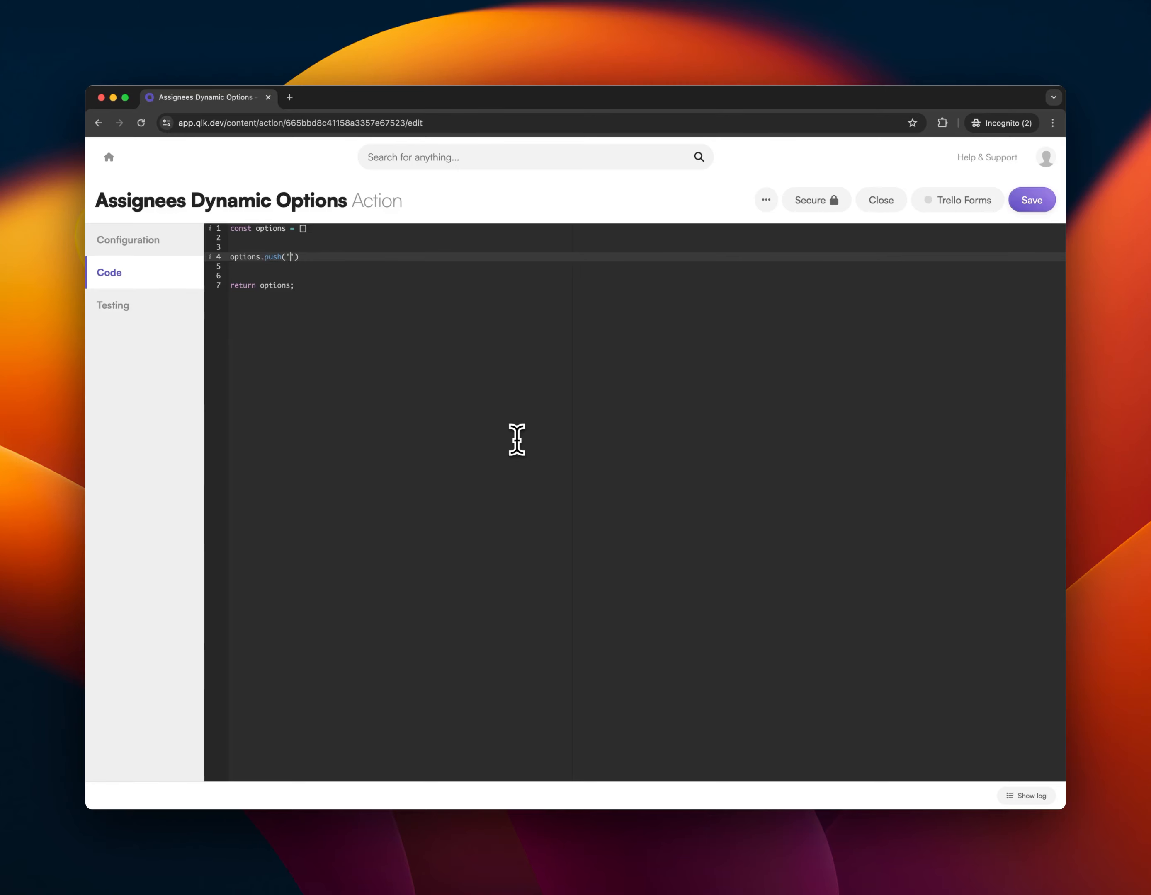
text(options.push('Batman');)
key(Return)
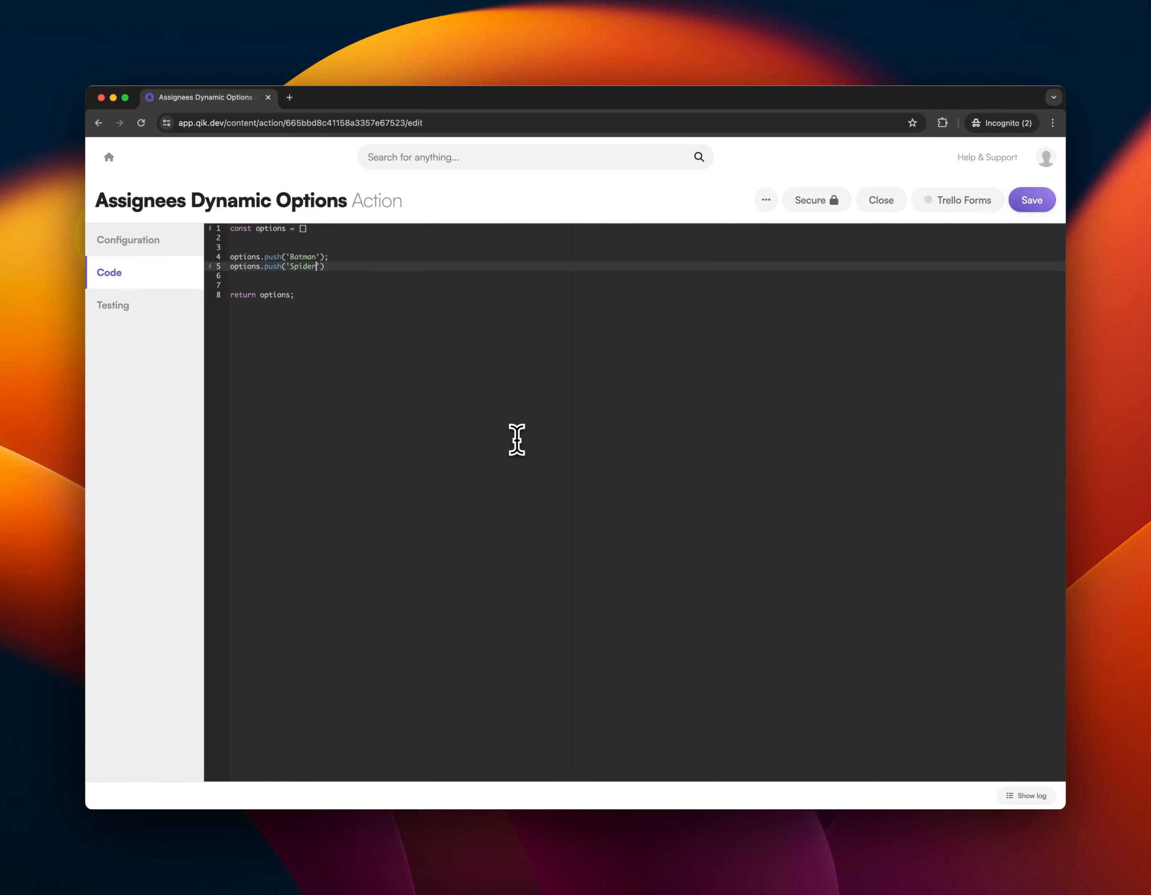
key(Return)
text(options.push('Wonder Woman)
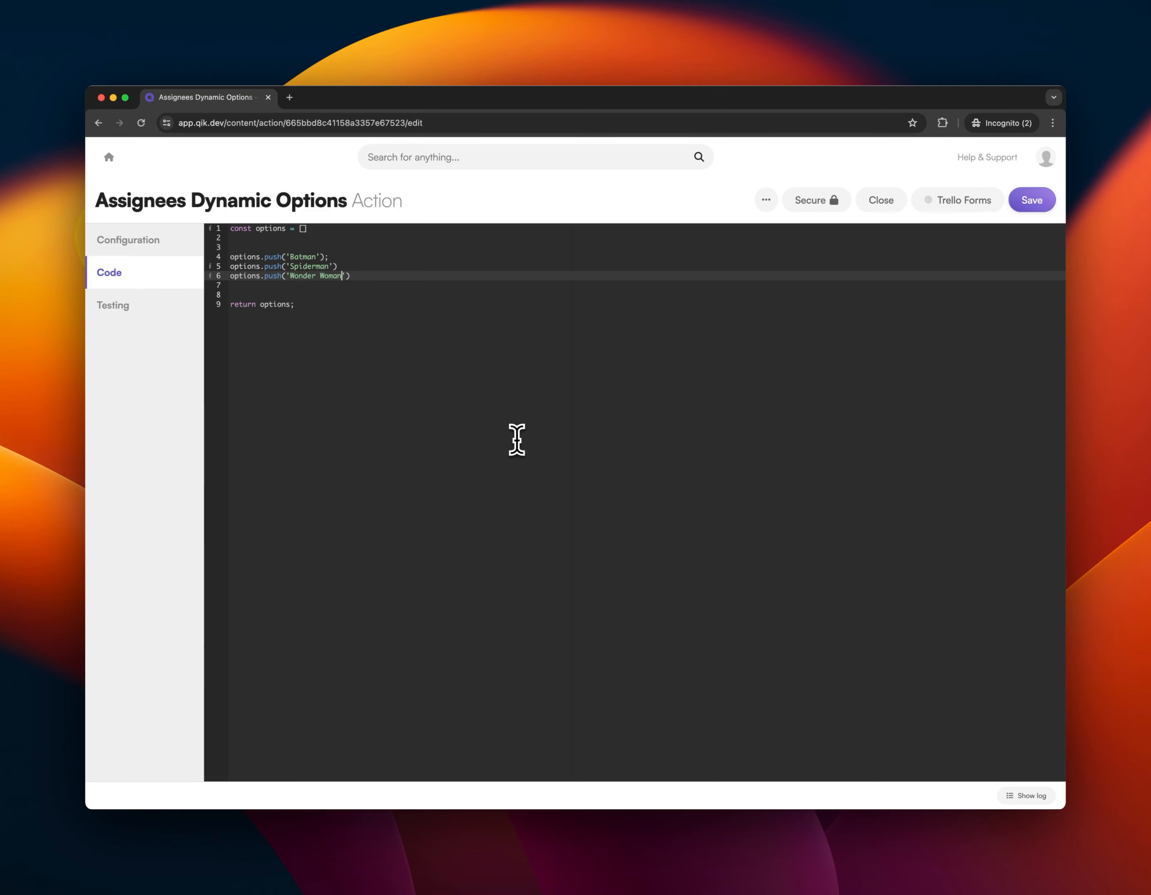
Below the string options, push an object onto the options array with the title 'Superman' and a string value property
key(Return)
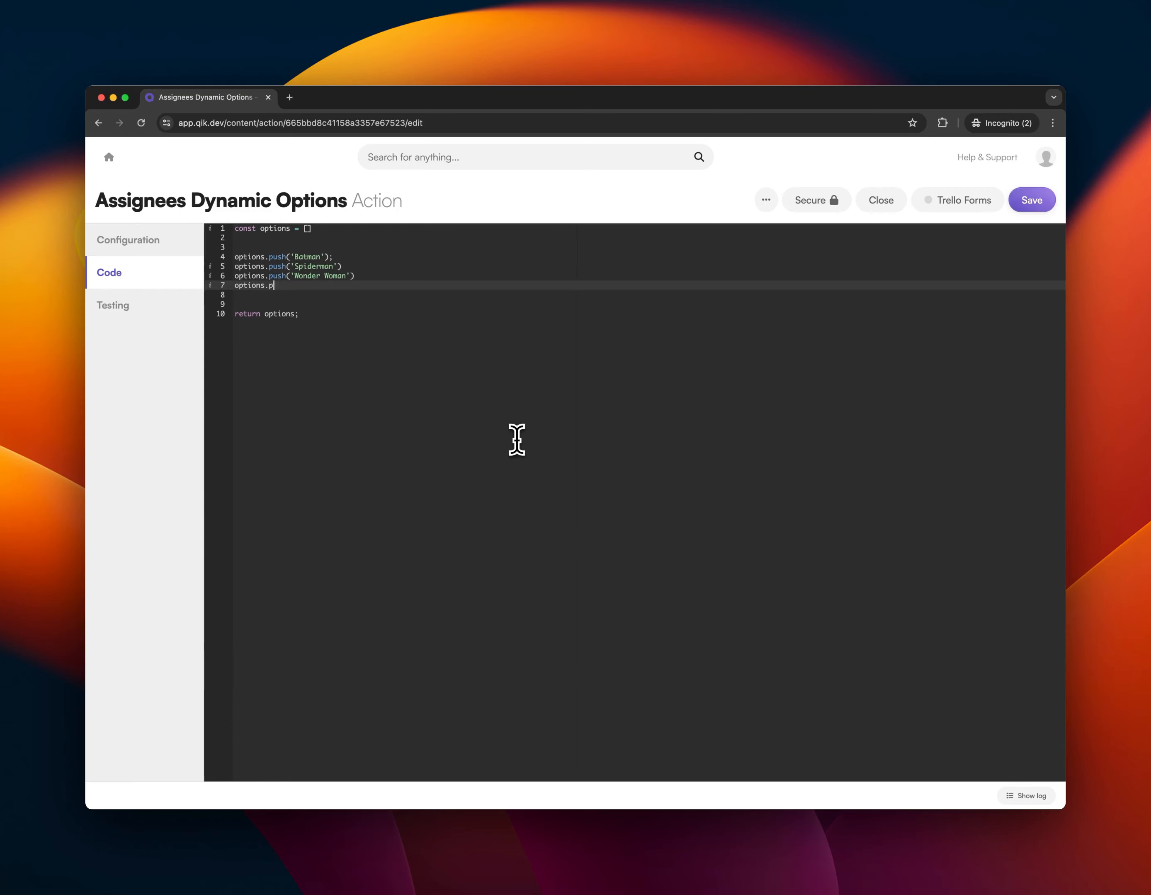
key(Return)
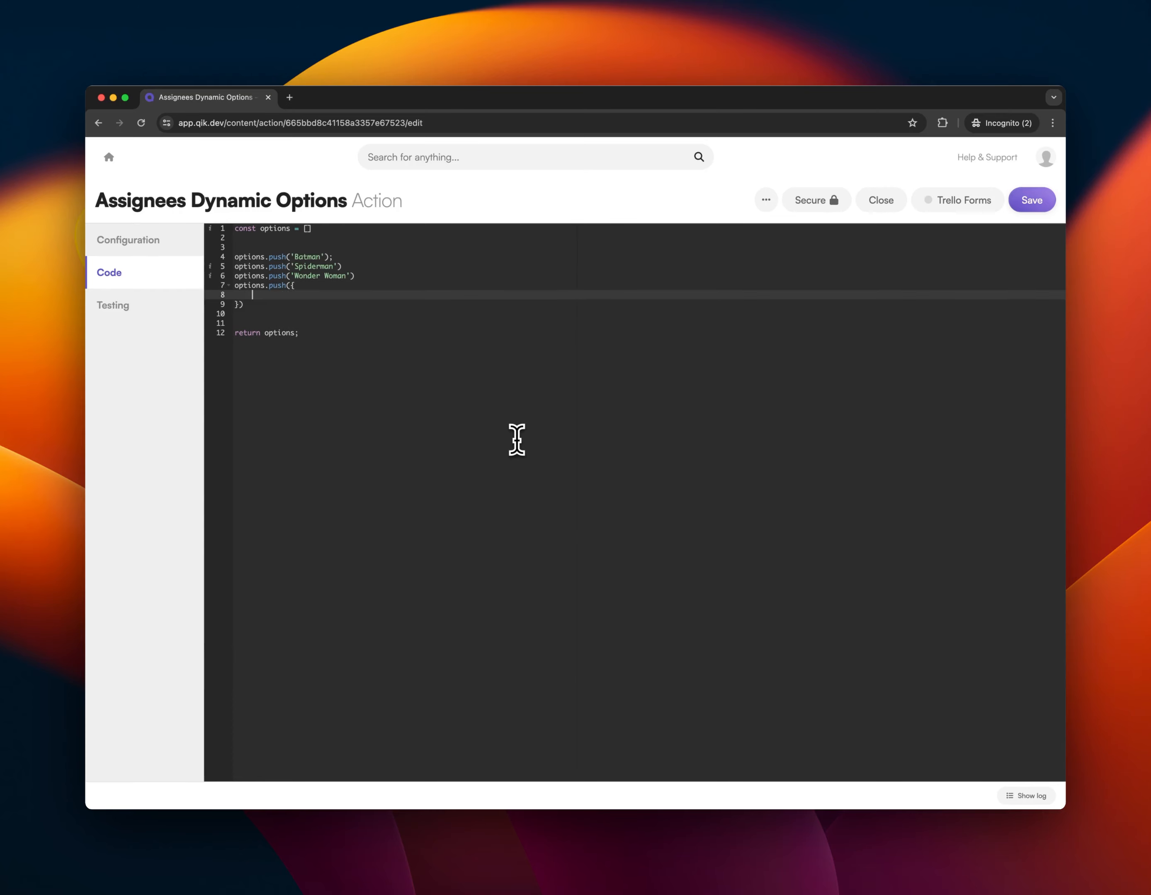
text(title:L')
key(BackSpace)
key(BackSpace)
text('Superman',)
key(Return)
text(value:'c)
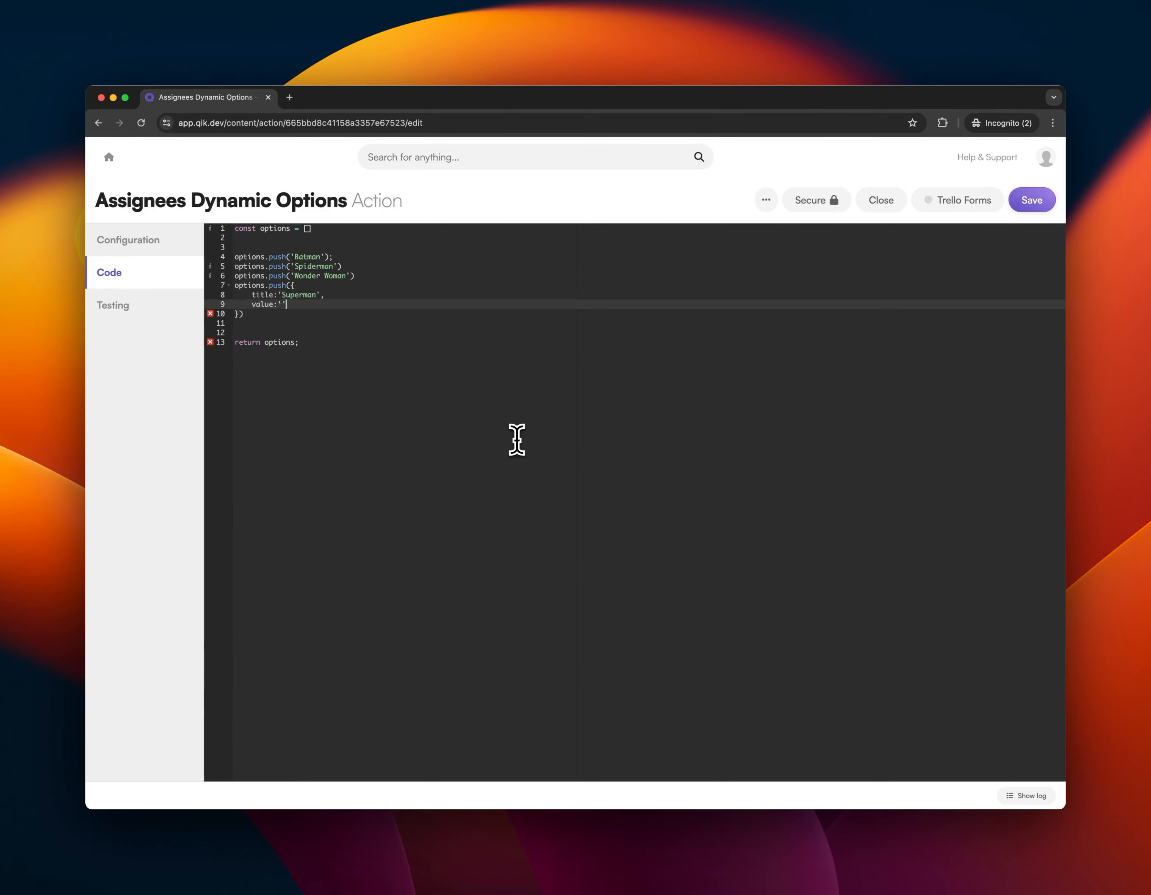